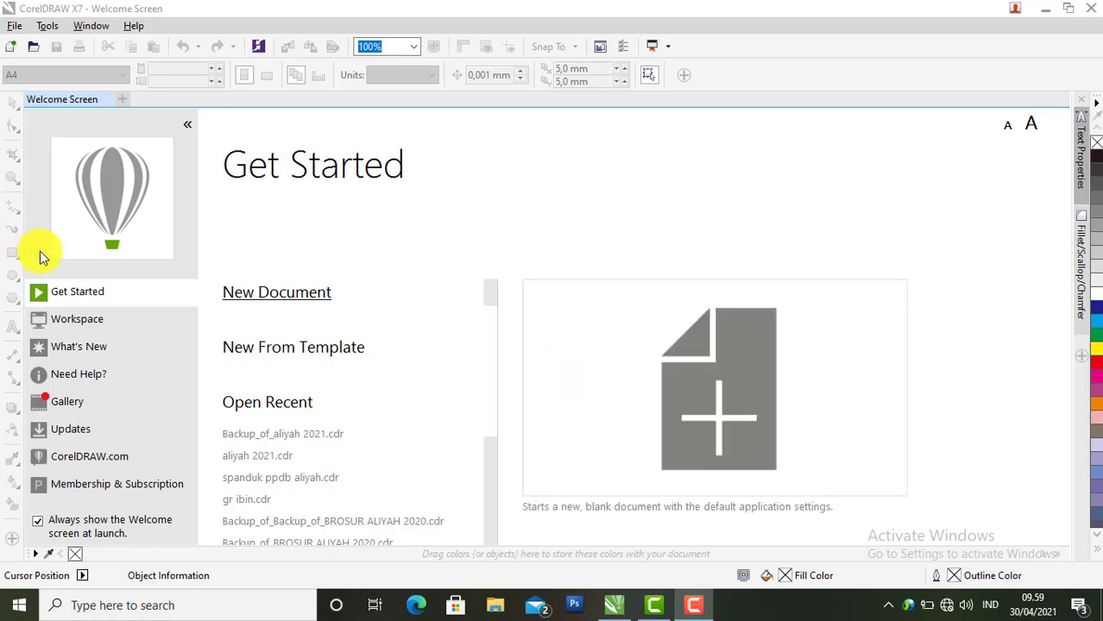
Create a new document named BAYERN MUNCHEN with a width of 20 cm and a height of 20 cm.
click(301, 297)
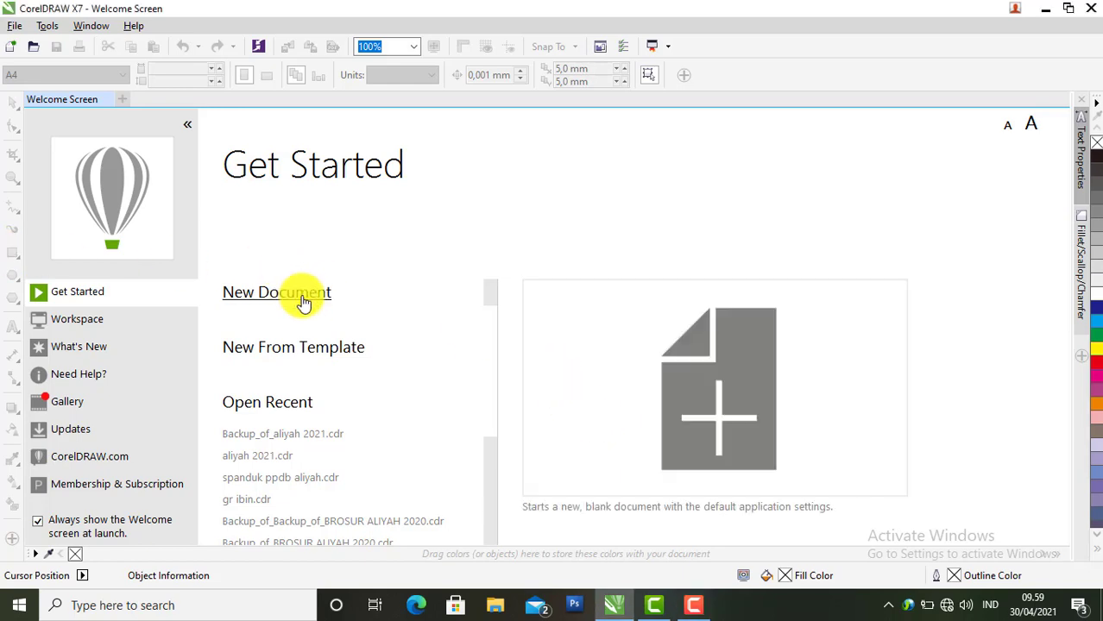
click(301, 296)
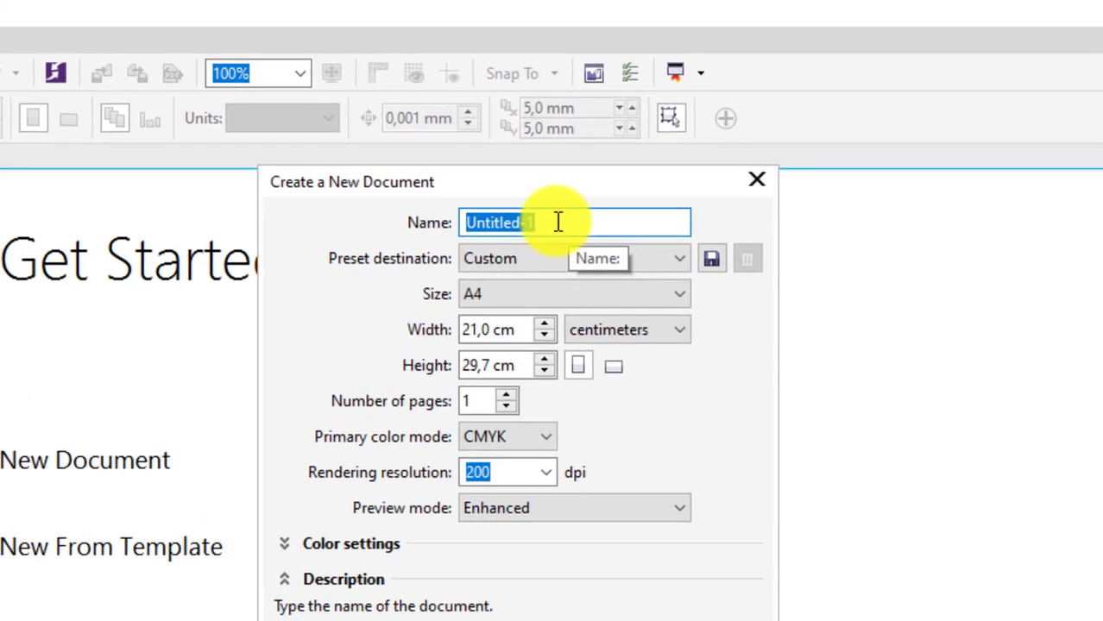
text(BAYERN MUNCHEN)
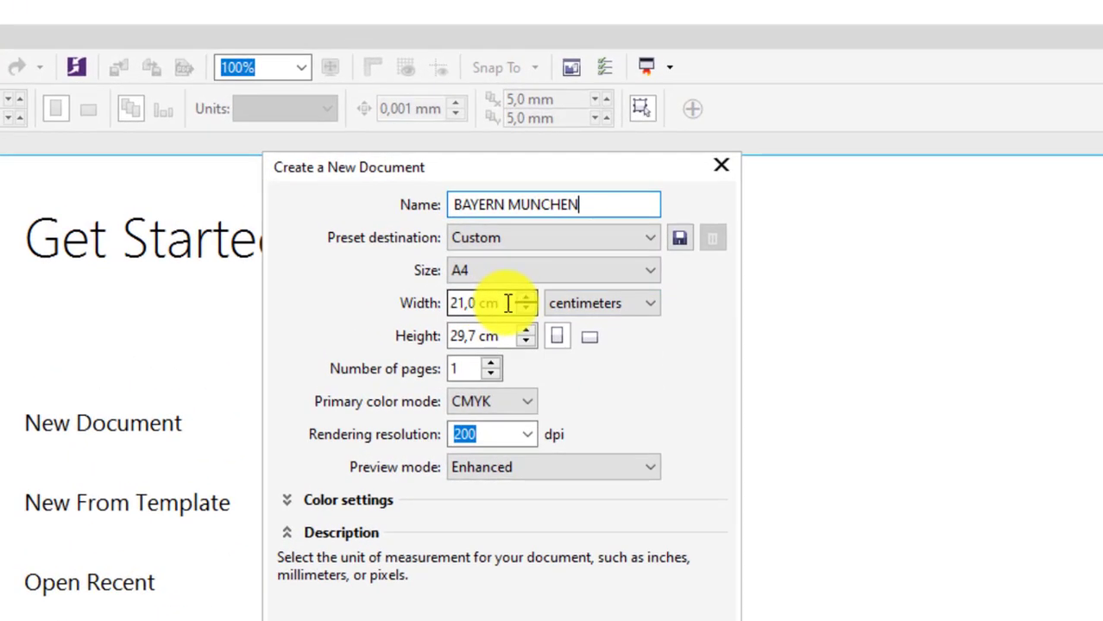
click(450, 298)
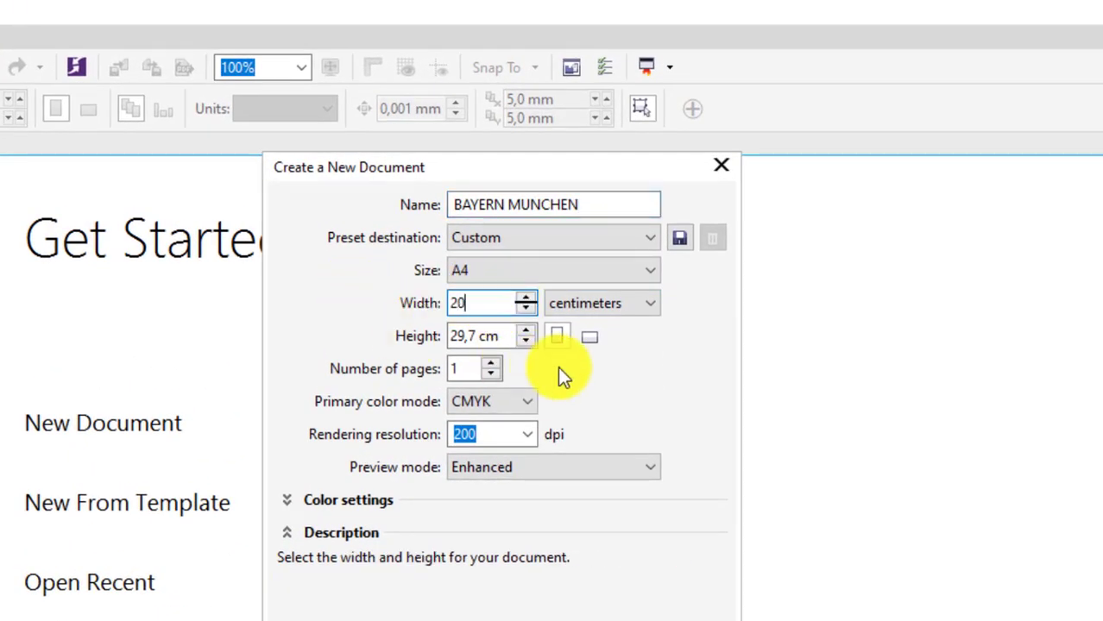
key(Tab)
text(20)
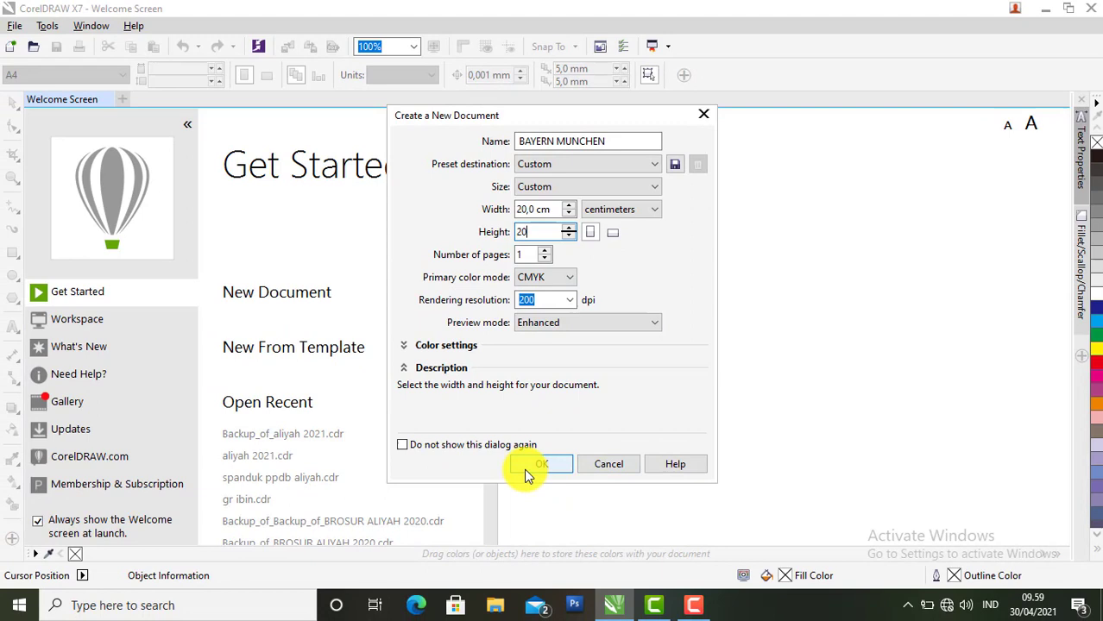
click(526, 470)
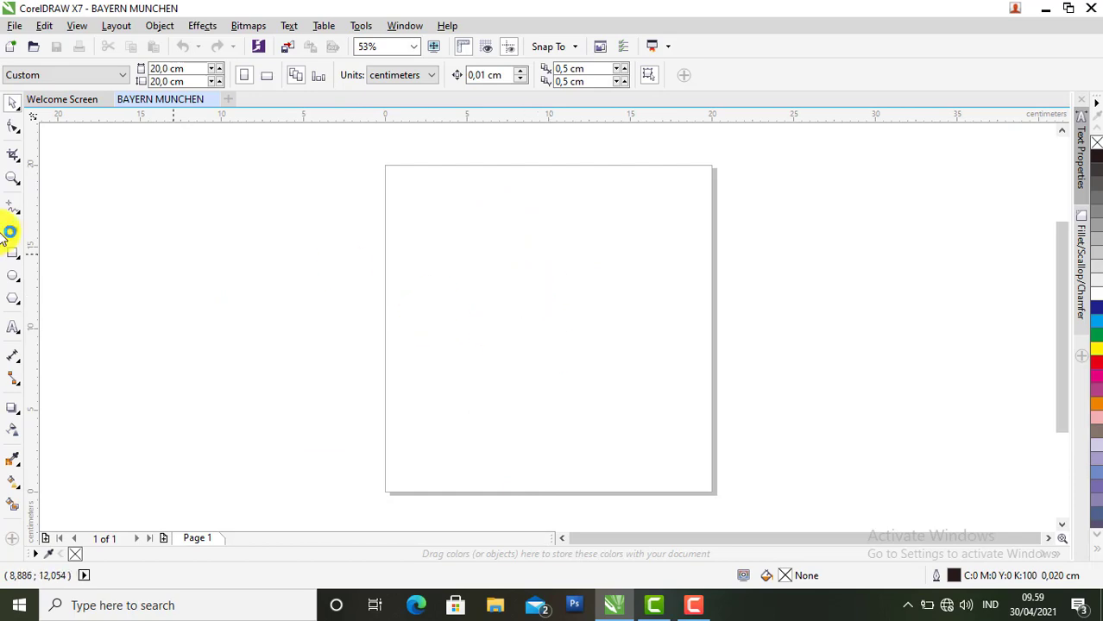
Draw a circle about 14.1 cm in diameter near the centre of the page.
click(13, 277)
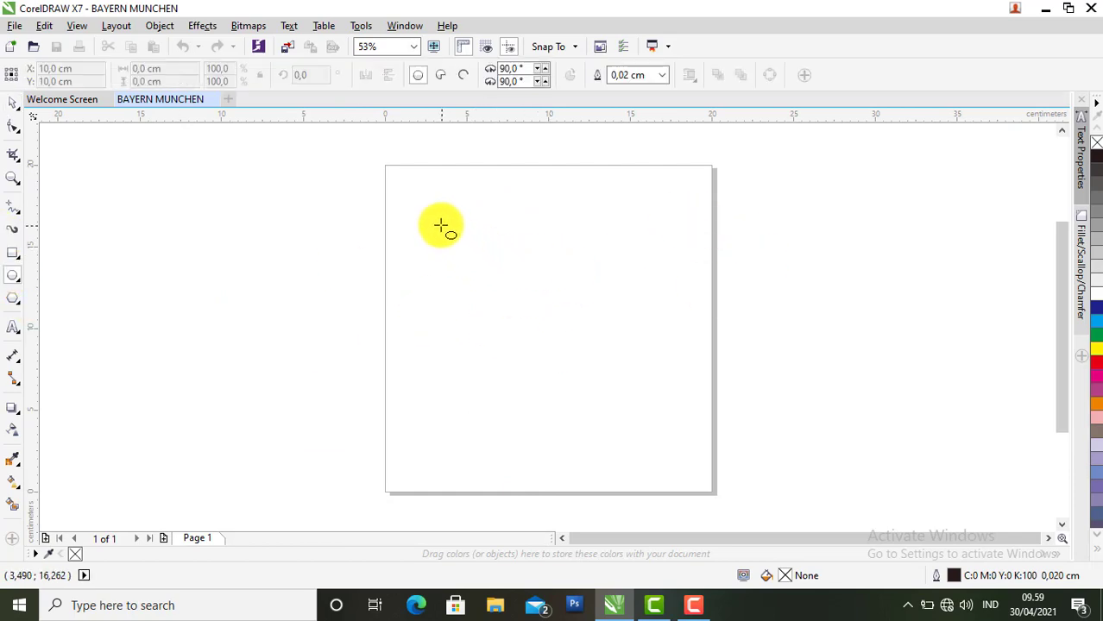
drag(433, 219, 642, 447)
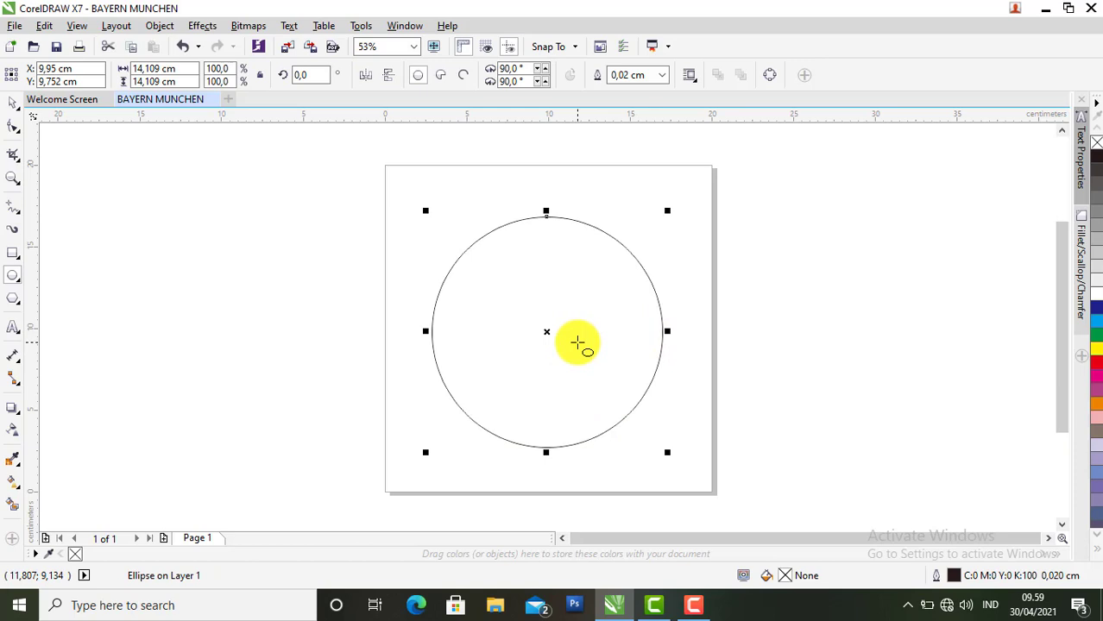
click(10, 104)
Add two concentric copies of the circle, scaled down to about 13.4 cm and 12.8 cm in diameter.
key(ctrl+c)
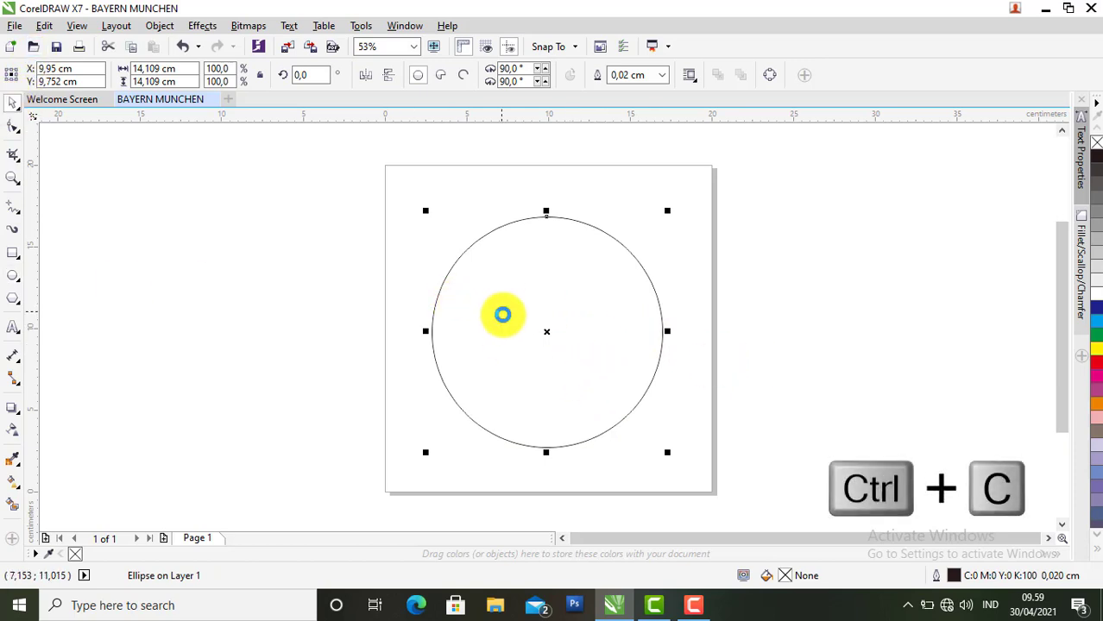
key(ctrl+v)
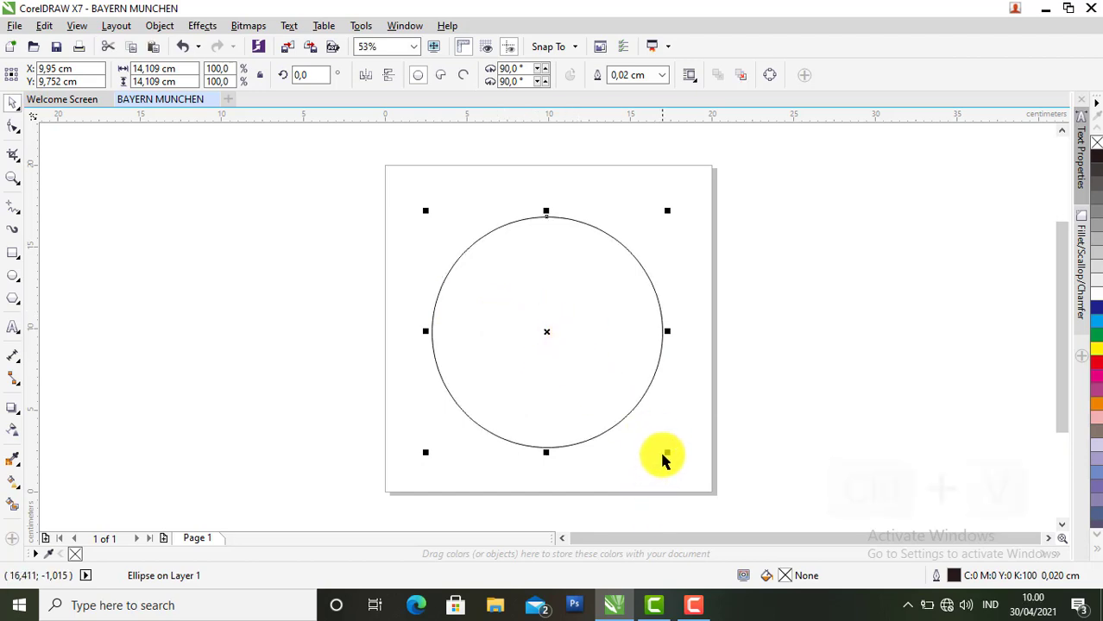
drag(666, 453, 657, 447)
key(ctrl+c)
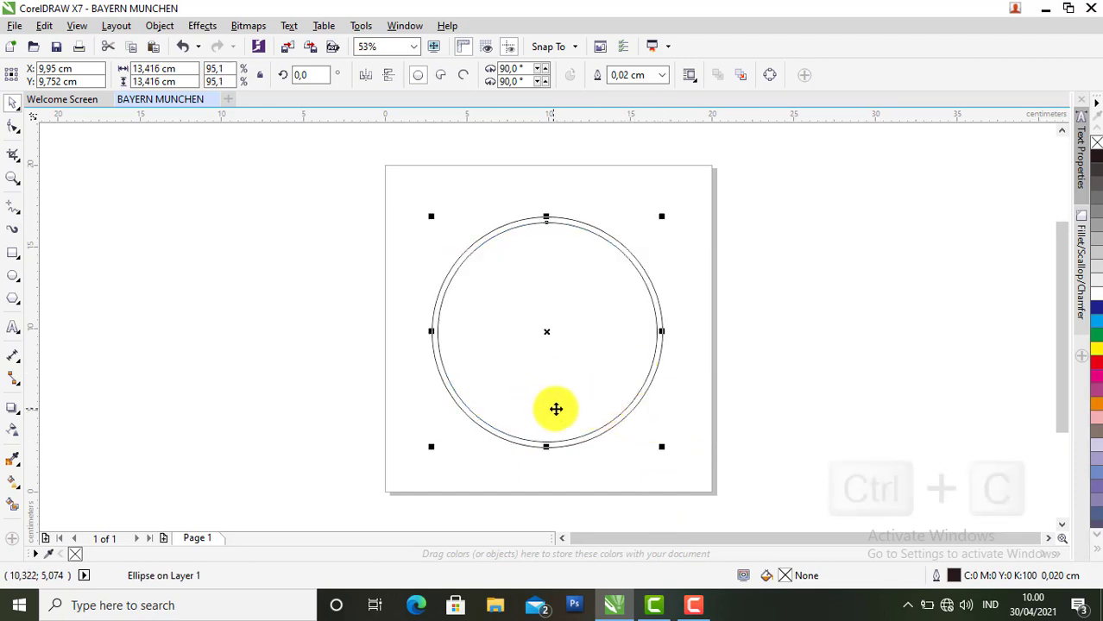
scroll(576, 447, up, 2)
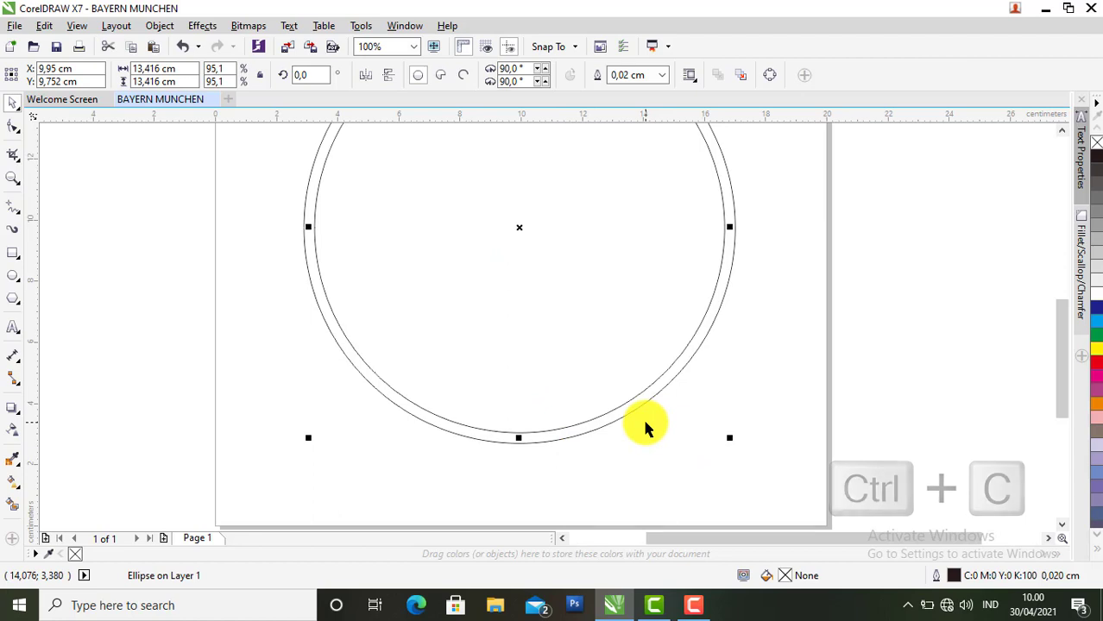
key(ctrl+v)
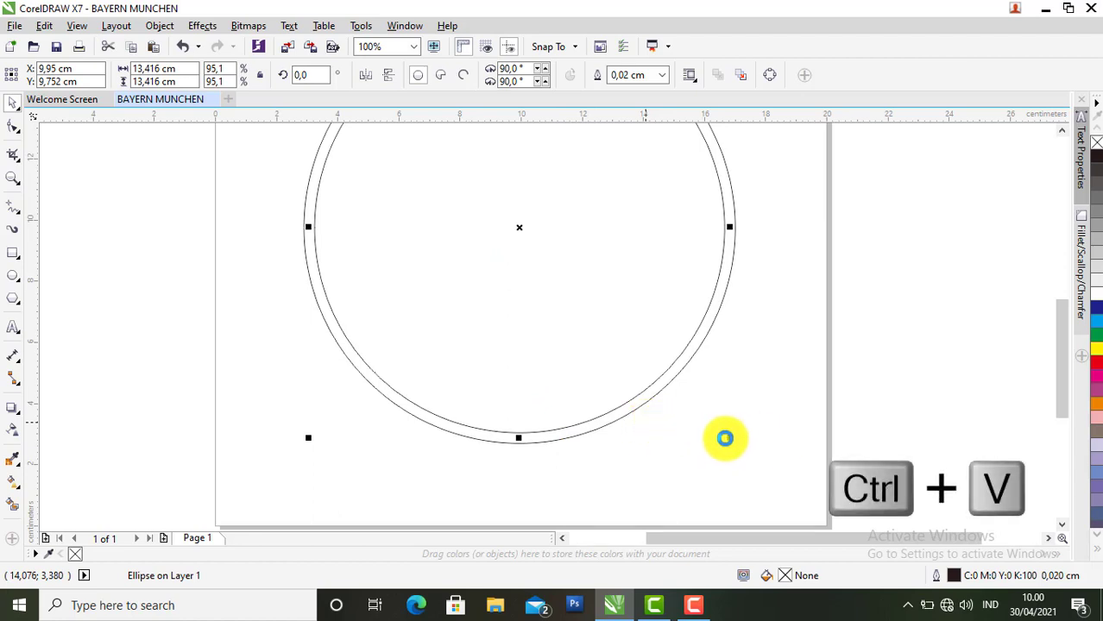
drag(729, 438, 722, 429)
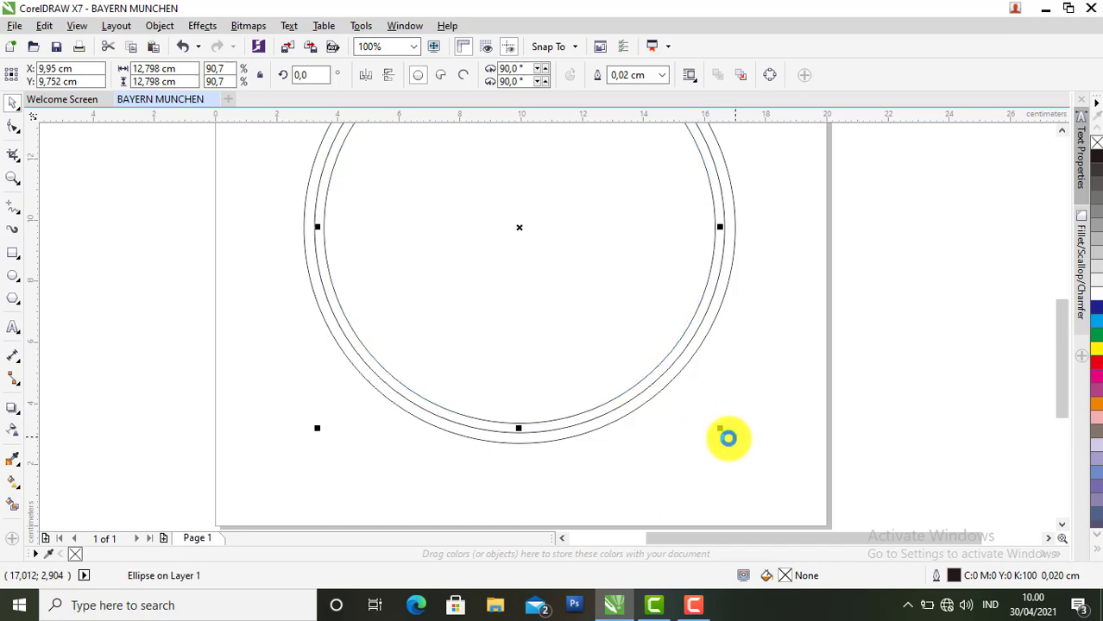
Add two more concentric circle copies in the middle, about 7.6 cm and 7 cm in diameter.
drag(719, 428, 655, 348)
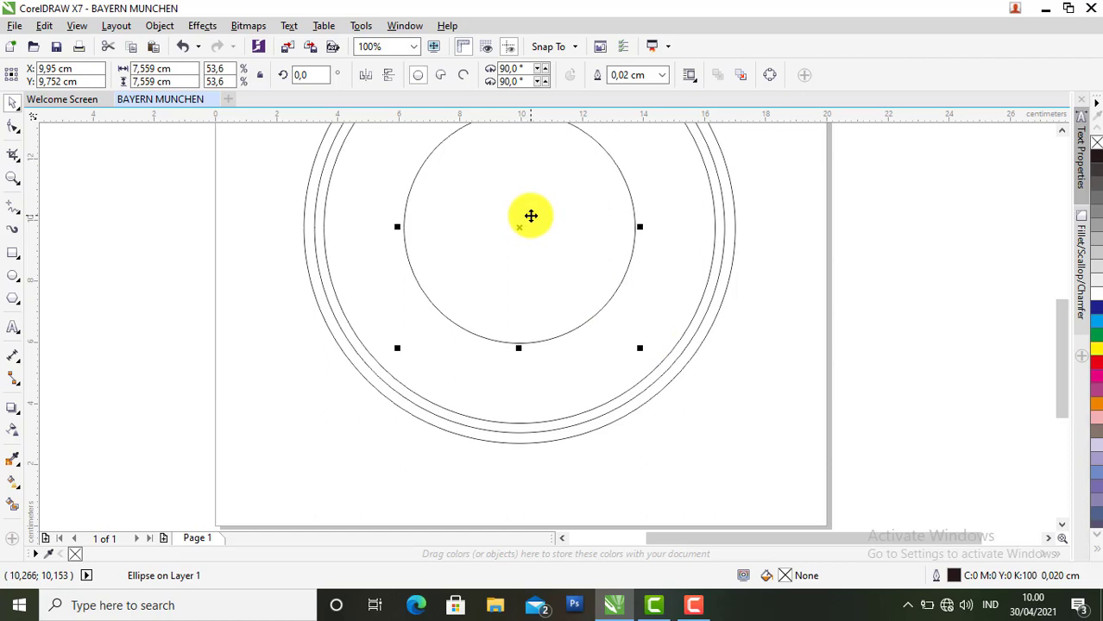
scroll(787, 332, down, 1)
key(ctrl+c)
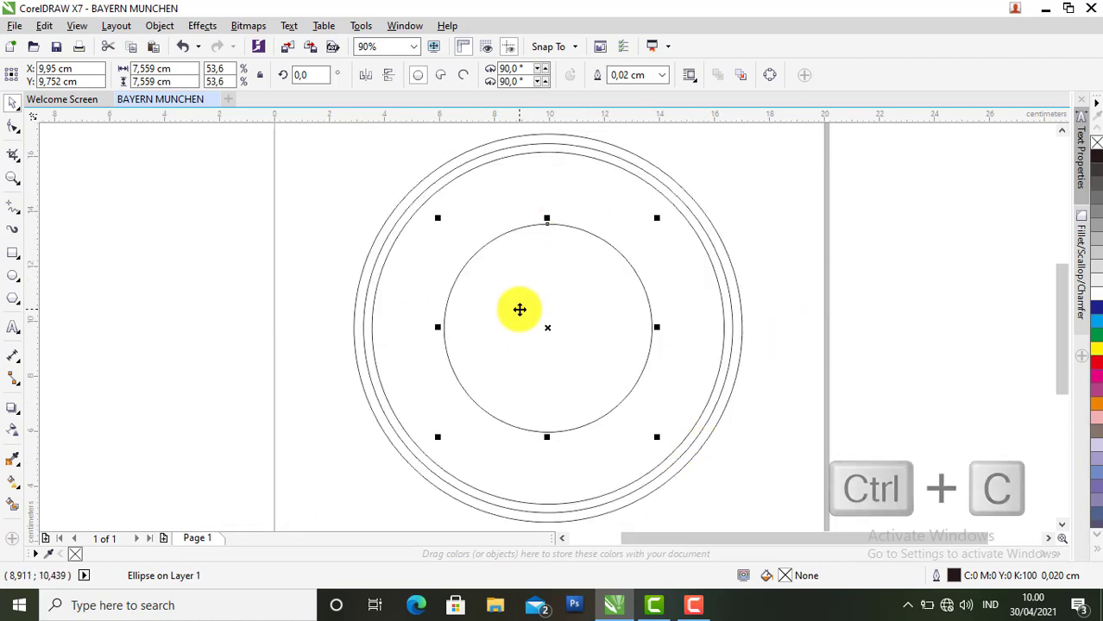
key(ctrl+v)
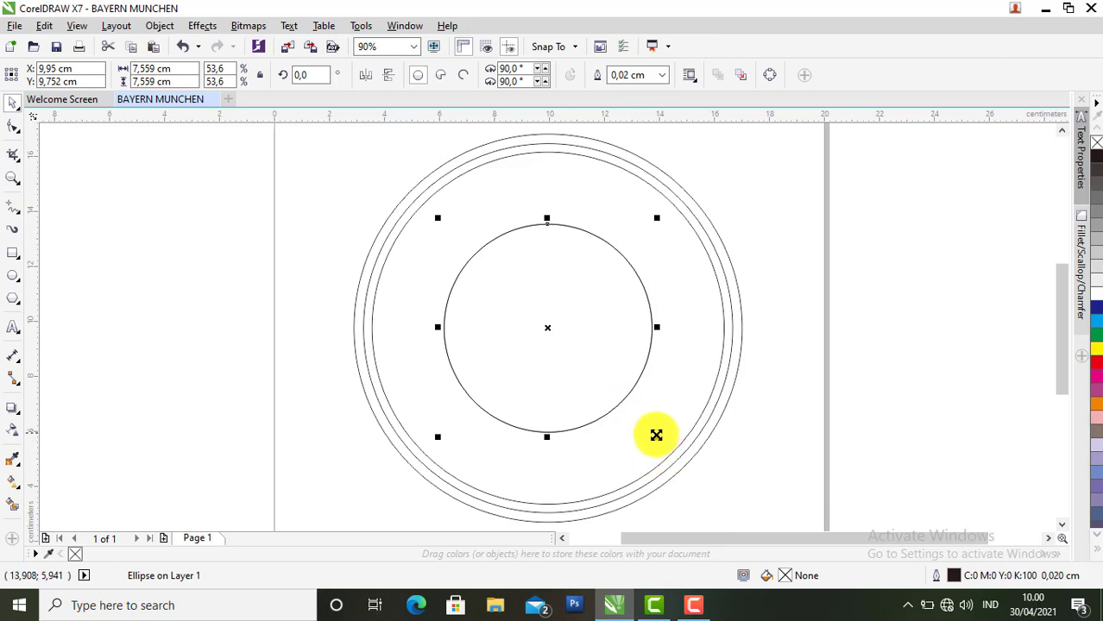
drag(655, 435, 690, 450)
scroll(638, 427, up, 5)
scroll(665, 378, down, 4)
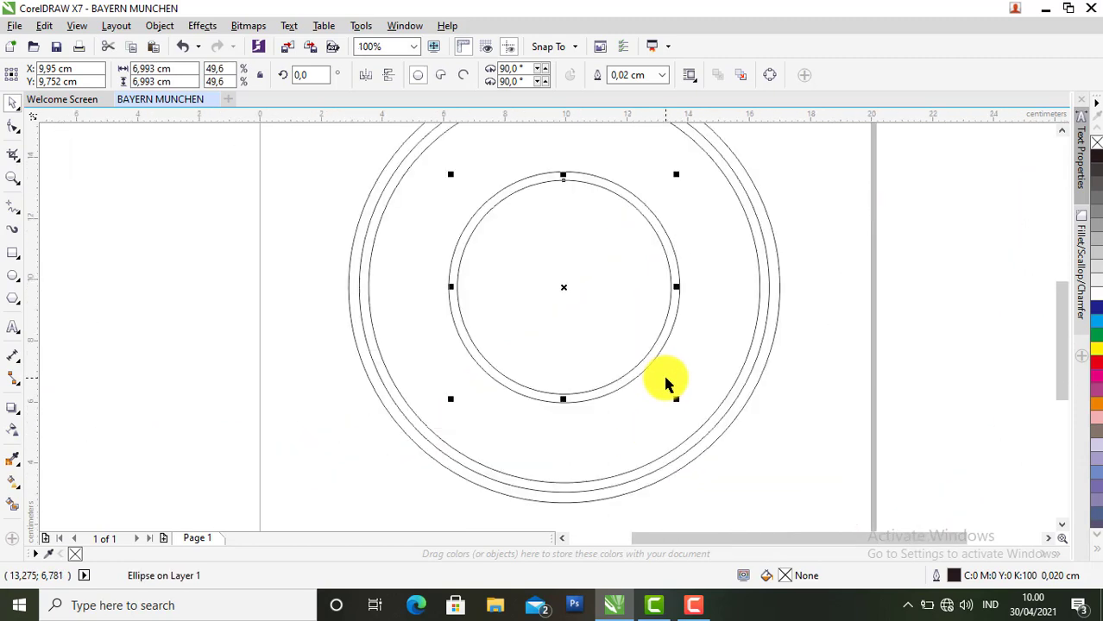
scroll(665, 382, down, 1)
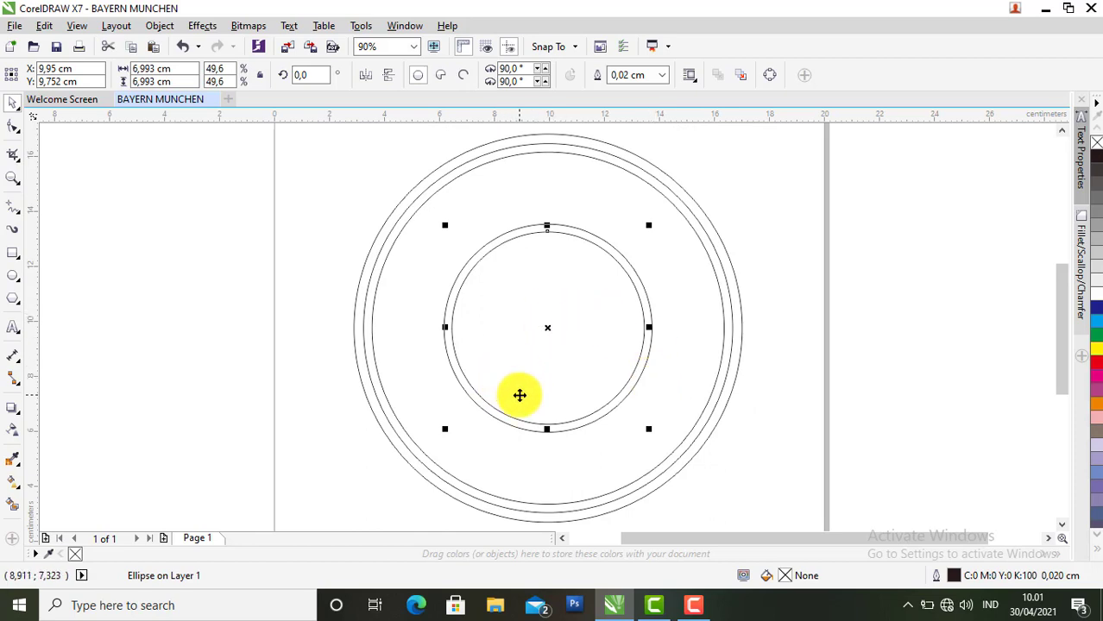
Fill the innermost circle with dark blue and the circle directly around it with white.
click(618, 511)
click(586, 314)
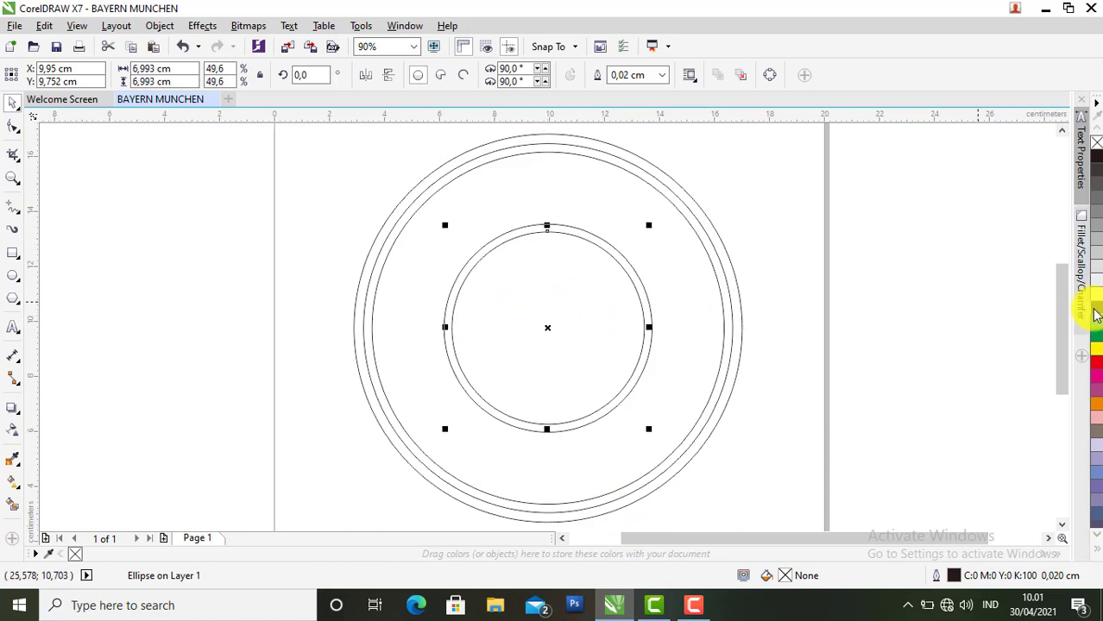
click(1080, 297)
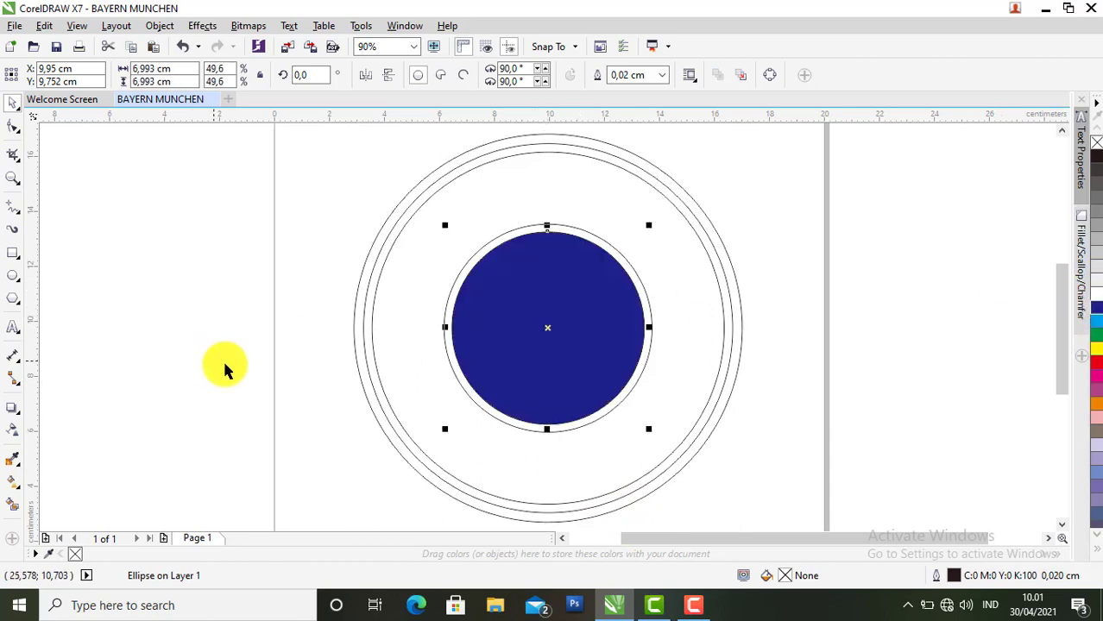
click(604, 411)
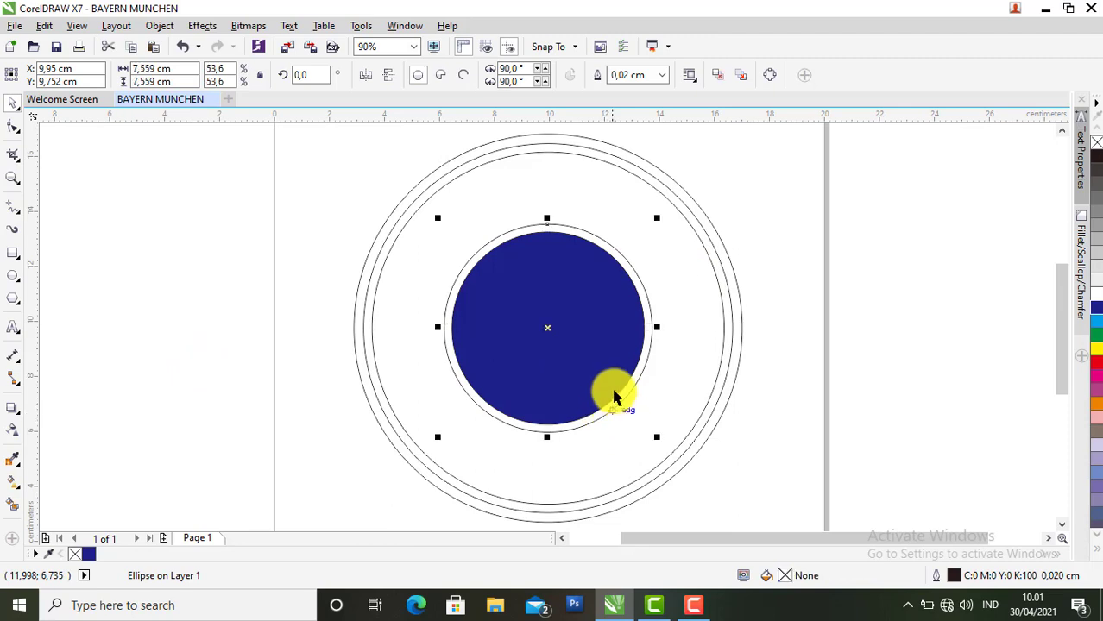
click(1096, 297)
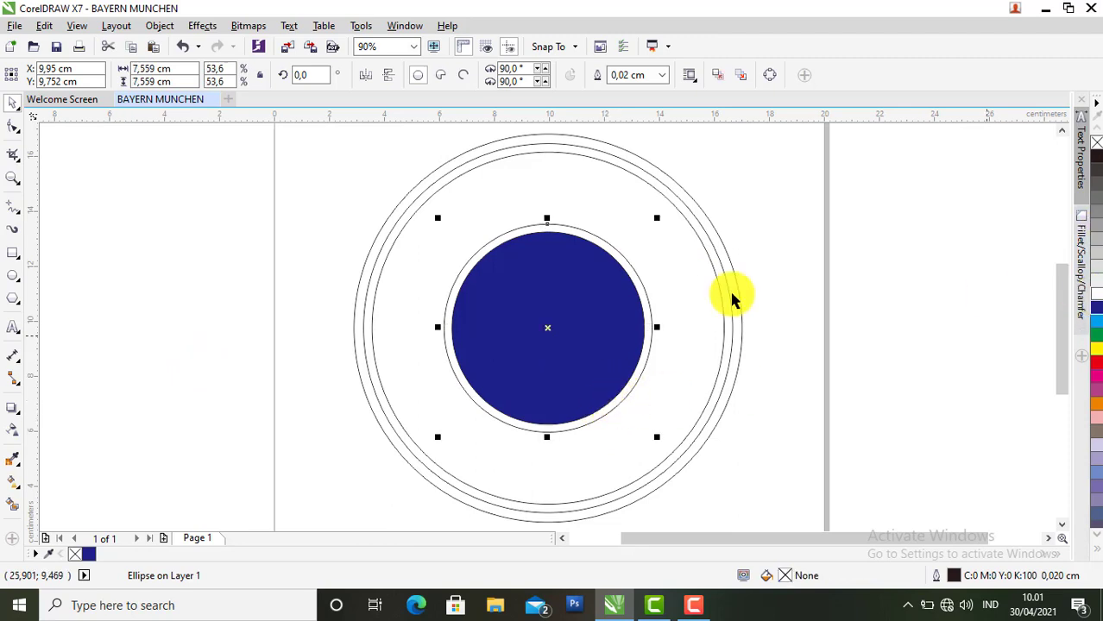
Fill the third circle from the outside with red and the second from the outside with white.
click(602, 480)
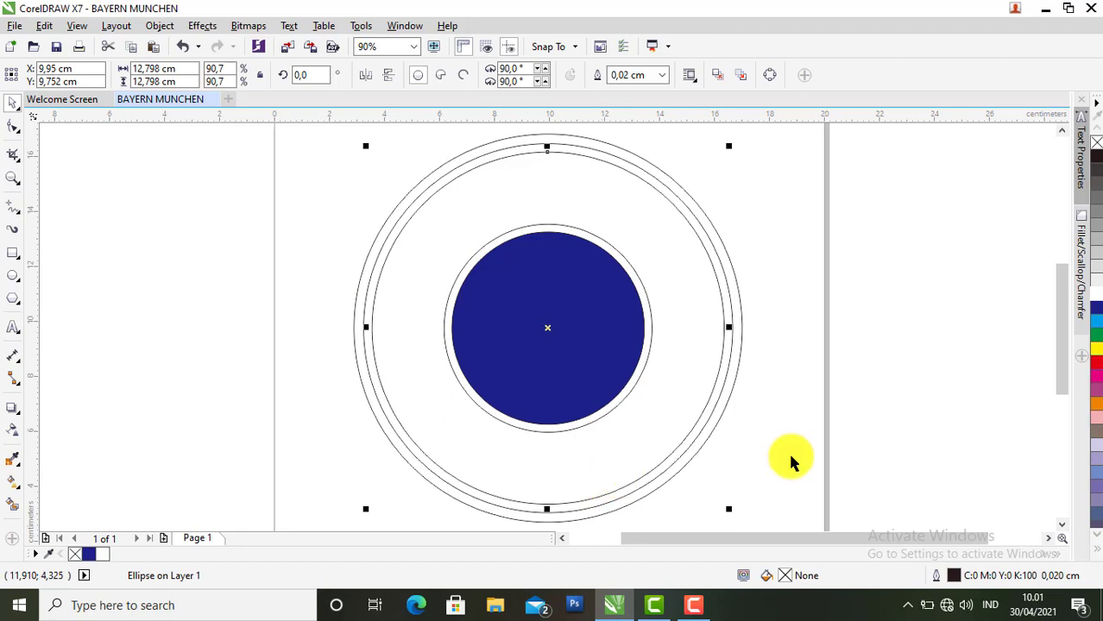
click(1096, 369)
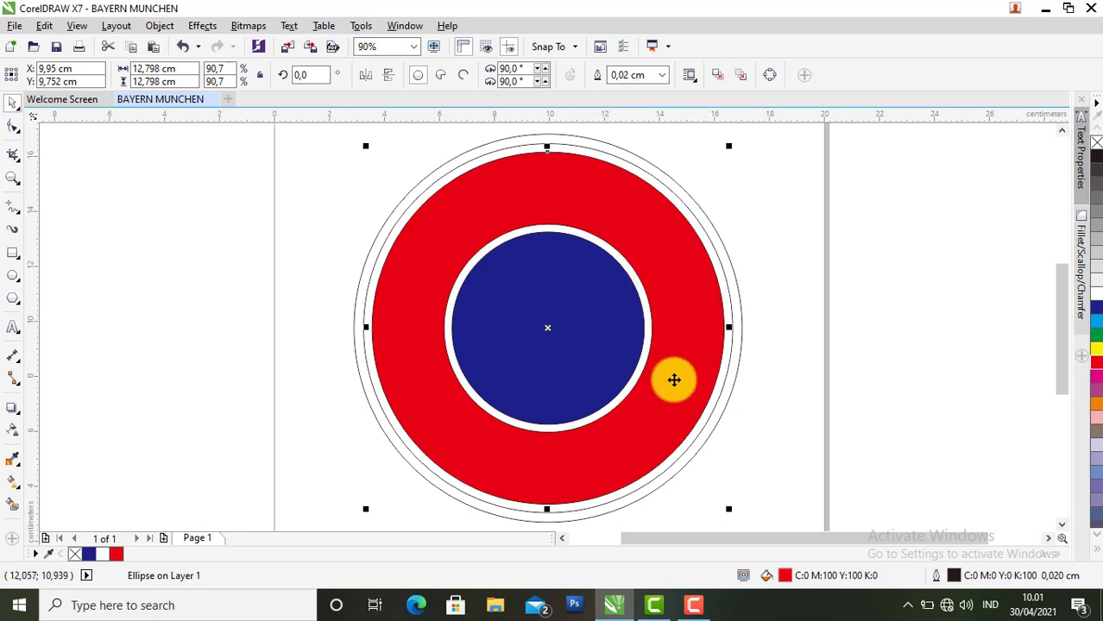
click(714, 405)
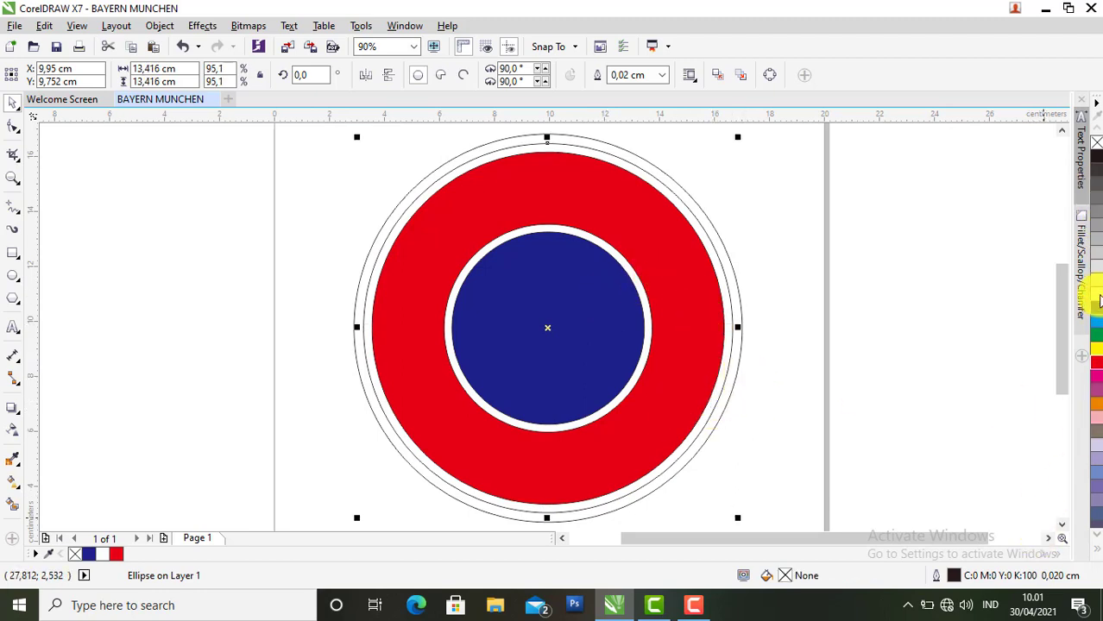
click(1096, 295)
Fill the outermost circle with dark blue and deselect it.
click(699, 435)
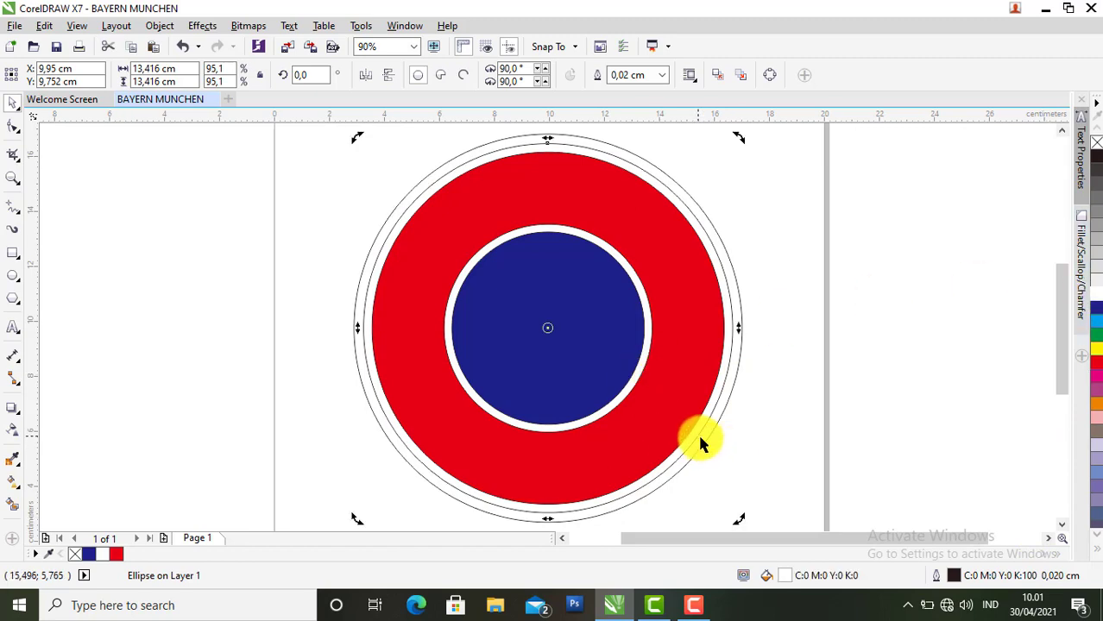
click(699, 450)
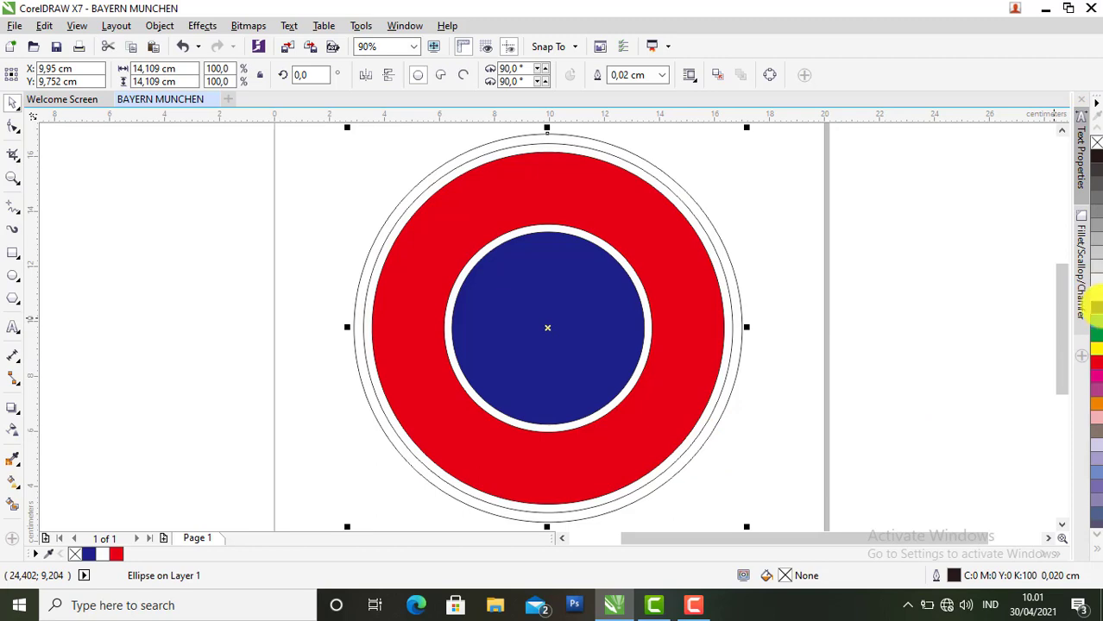
click(1096, 307)
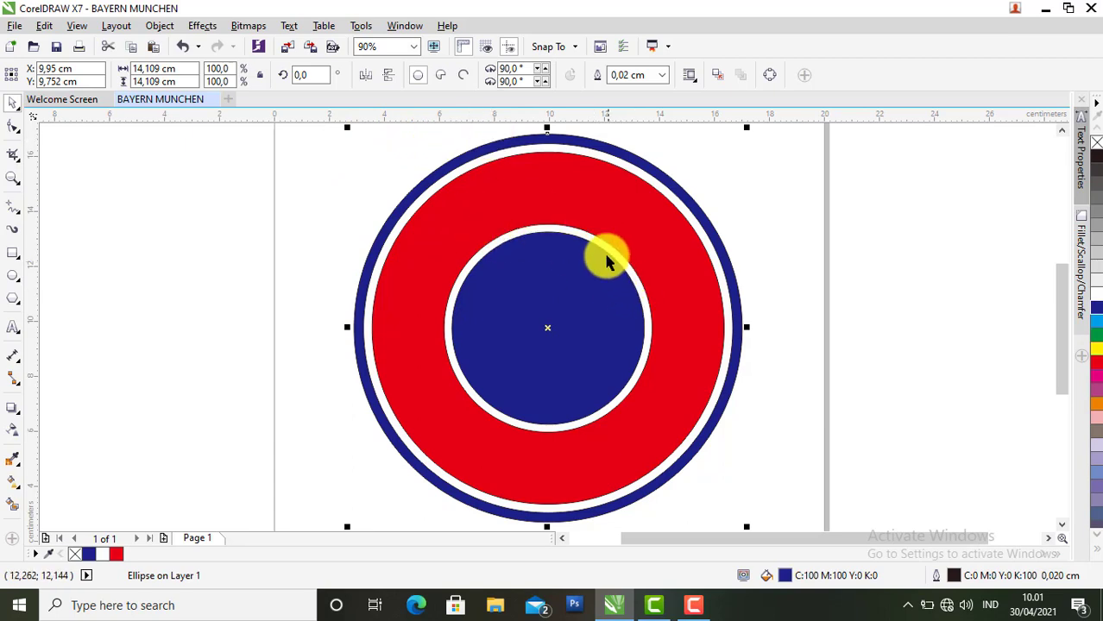
click(857, 245)
Draw a square about 2.5 cm wide beside the page, left of the circles, and rotate it 45 degrees.
scroll(765, 276, down, 2)
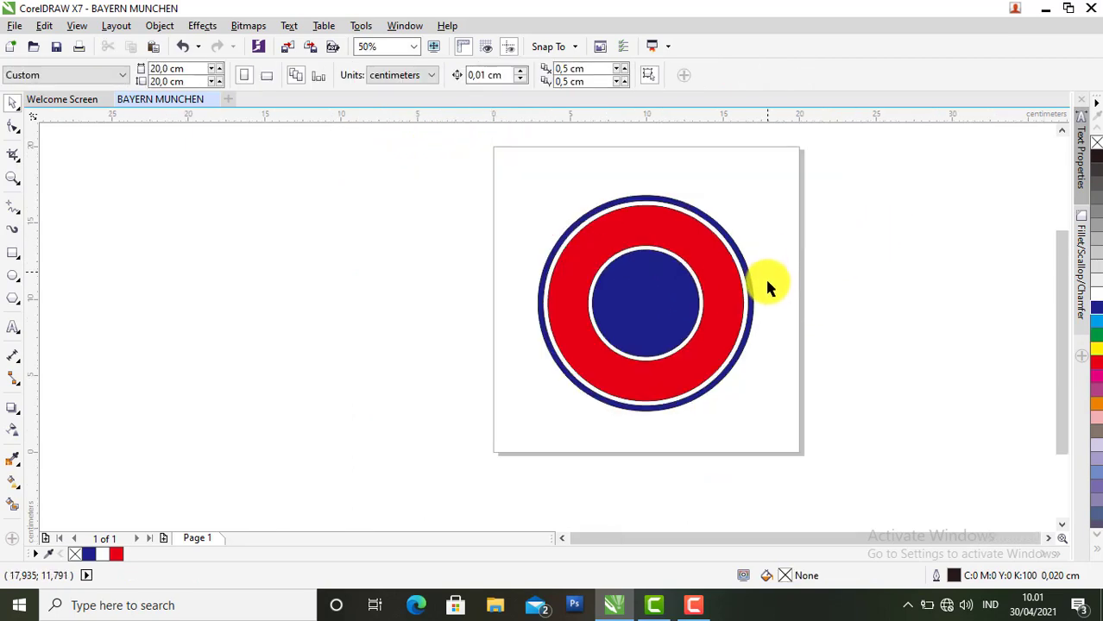
scroll(747, 354, up, 2)
scroll(747, 361, down, 1)
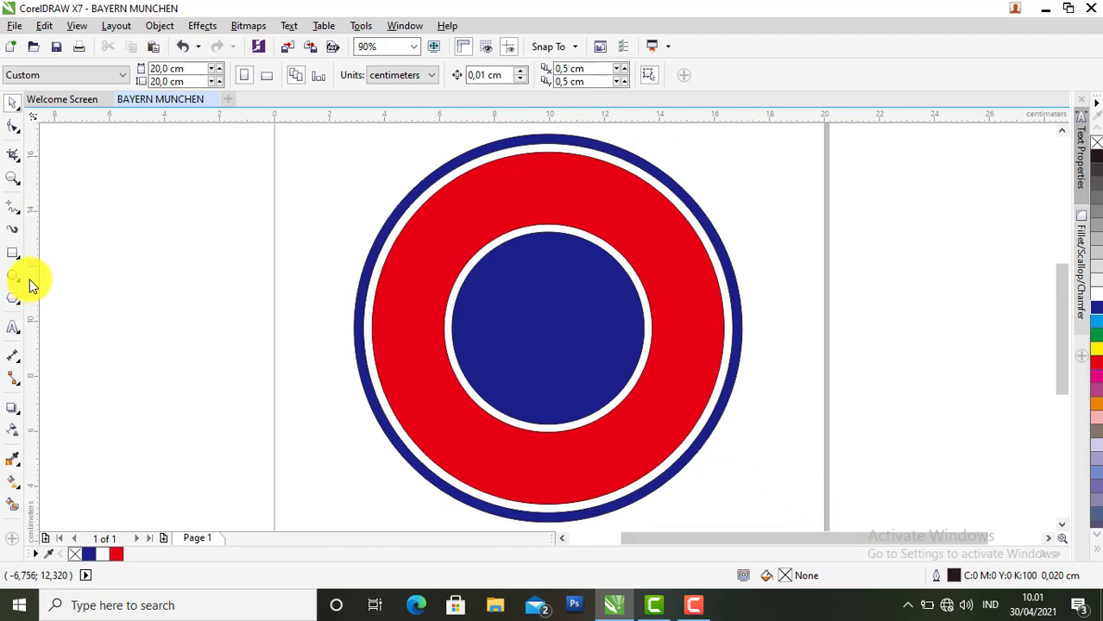
click(13, 259)
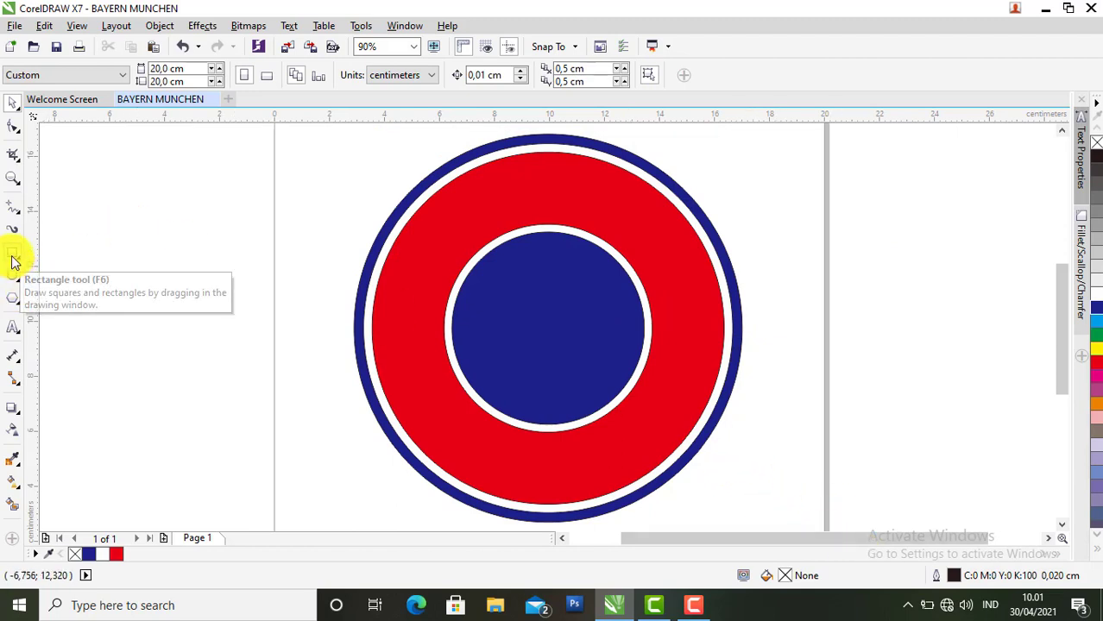
drag(187, 211, 251, 281)
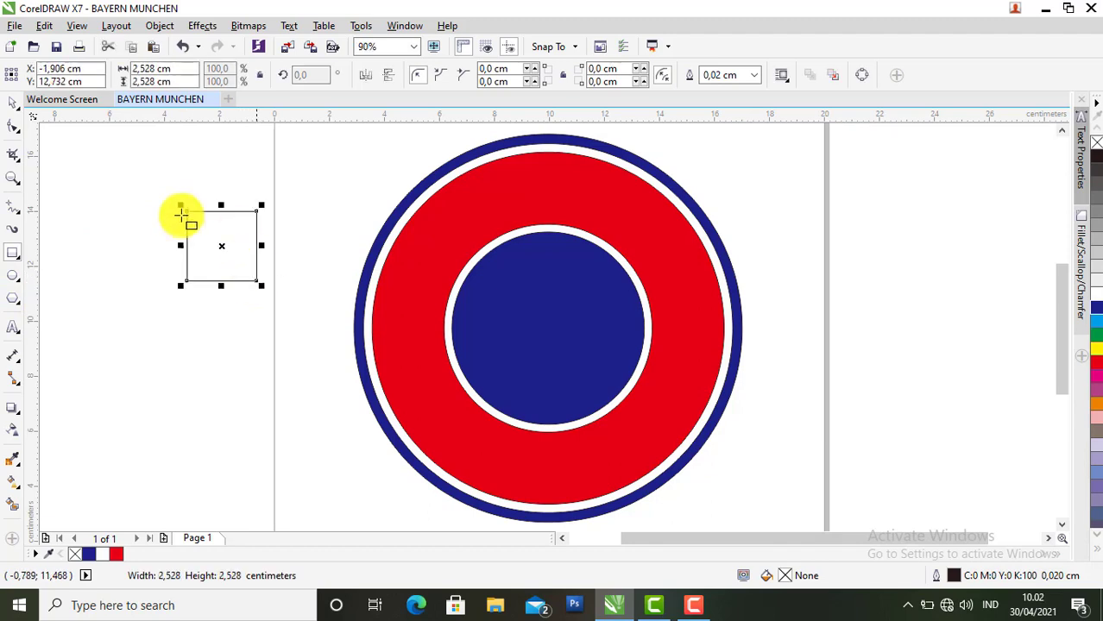
click(316, 75)
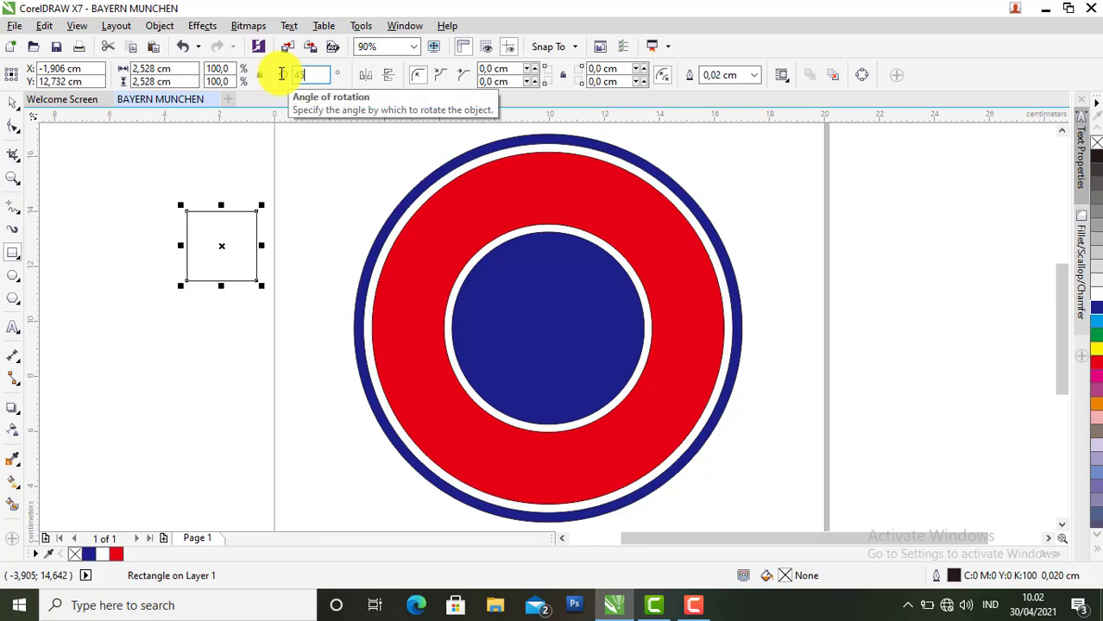
text(45)
key(Return)
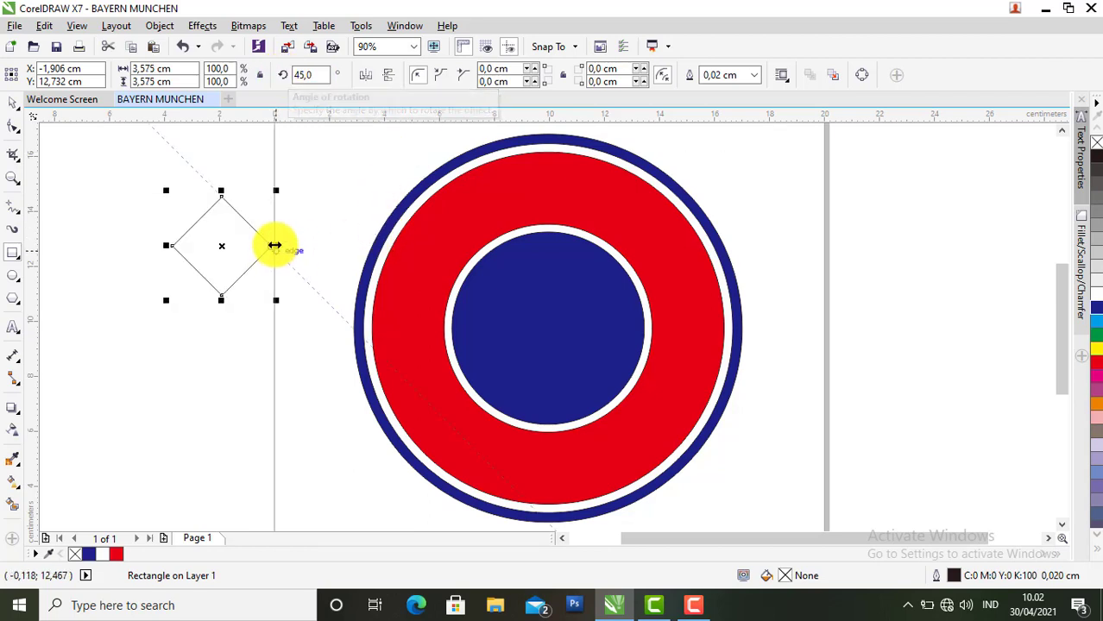
Narrow the rotated square into a diamond about 1.06 cm wide and place a duplicate beside it, side corners touching.
key(space)
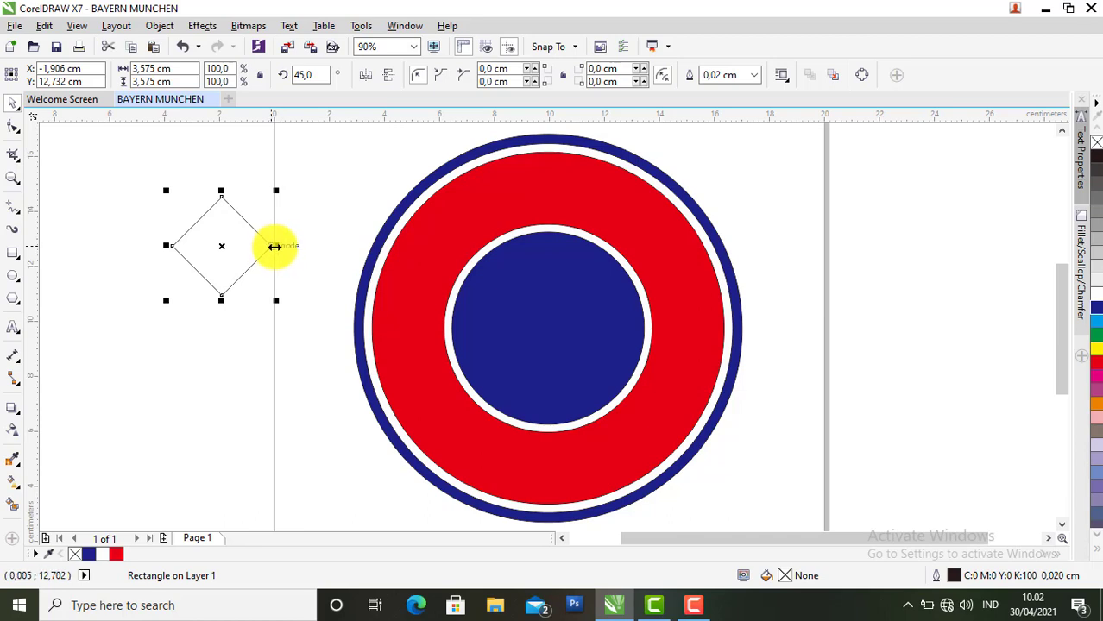
drag(274, 247, 239, 243)
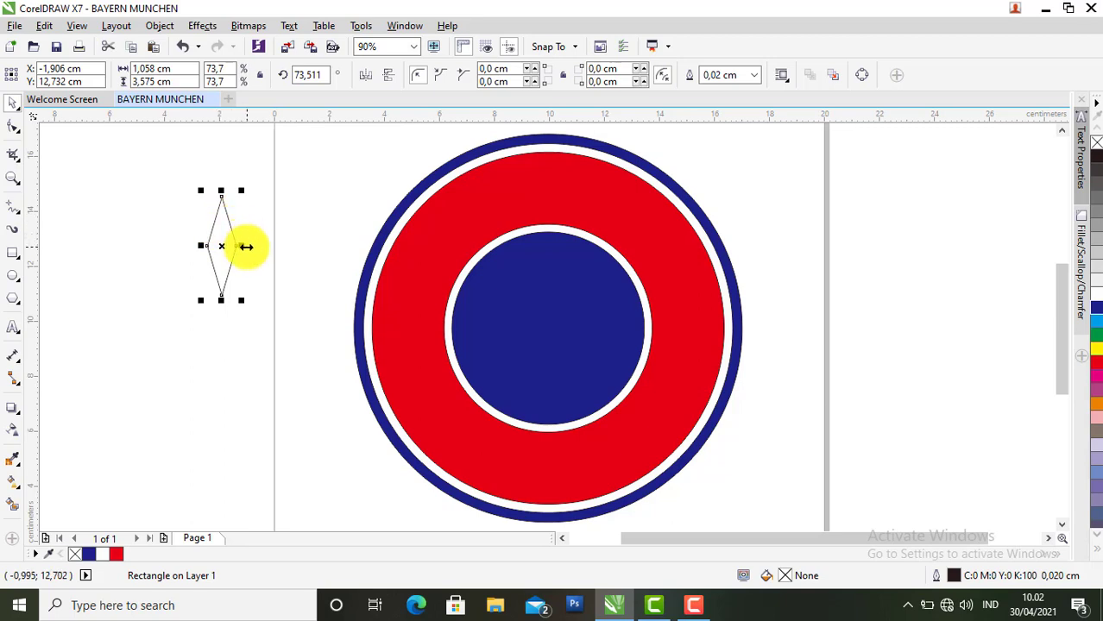
key(ctrl+d)
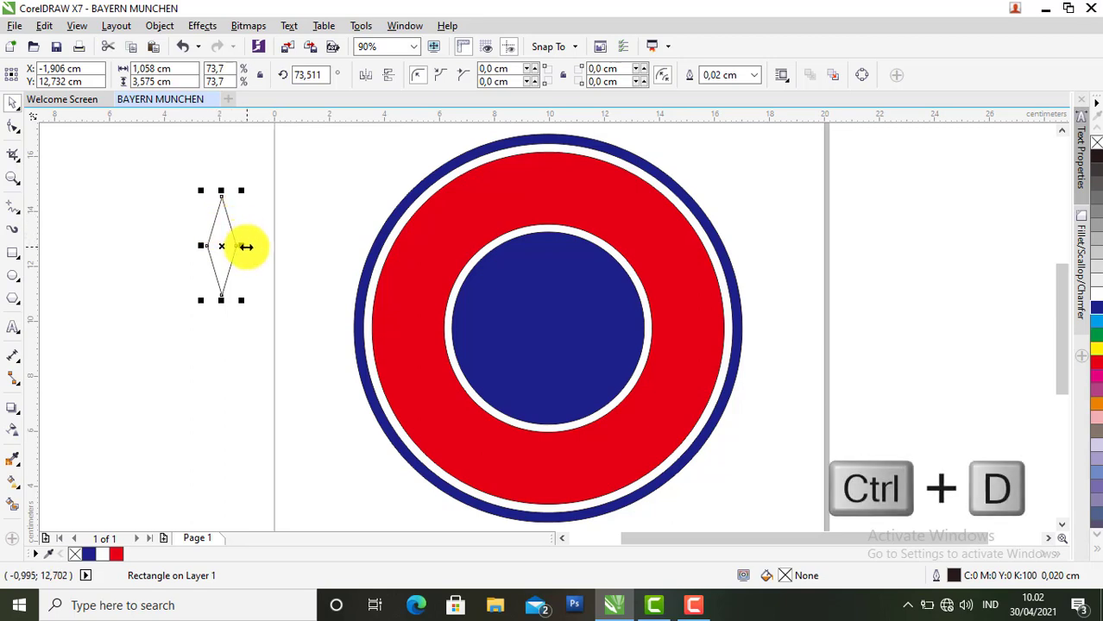
scroll(231, 231, up, 5)
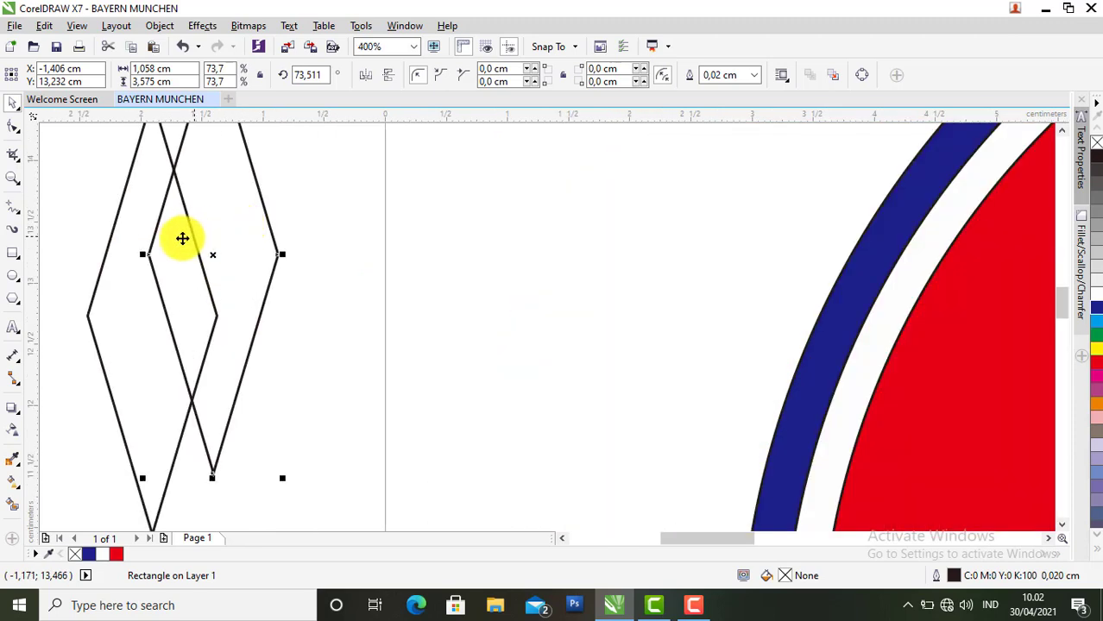
mouse_move(169, 235)
mouse_down()
mouse_move(261, 318)
mouse_move(240, 305)
mouse_up()
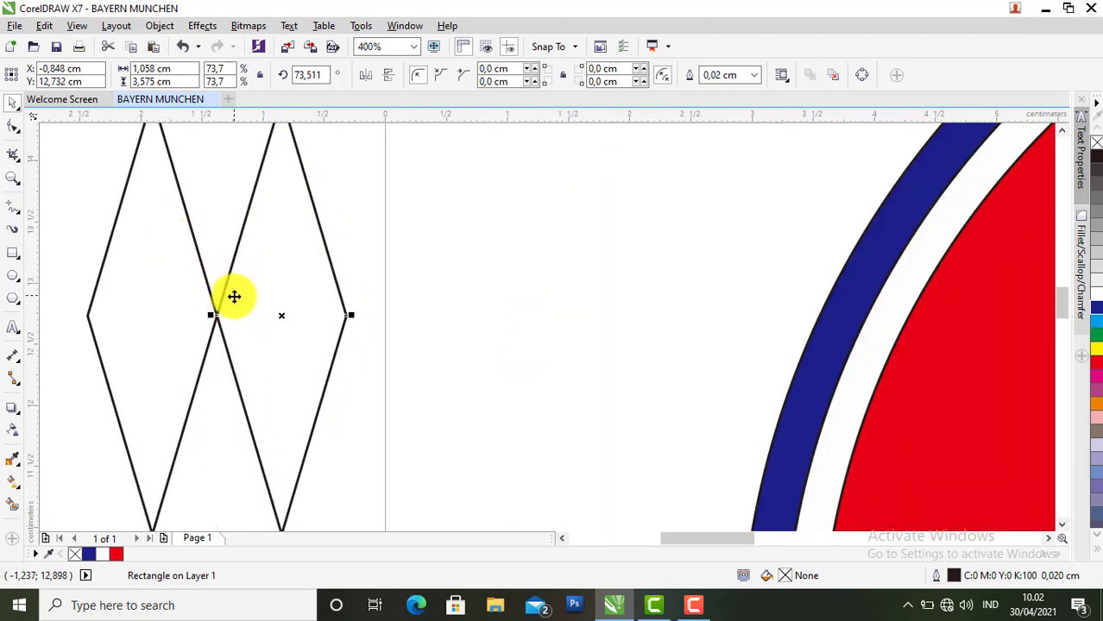
Repeat the diamond duplication four more times to complete a row of six, and fill the whole row with white.
key(ctrl+d)
key(ctrl+d)
key(ctrl+d)
key(ctrl+d)
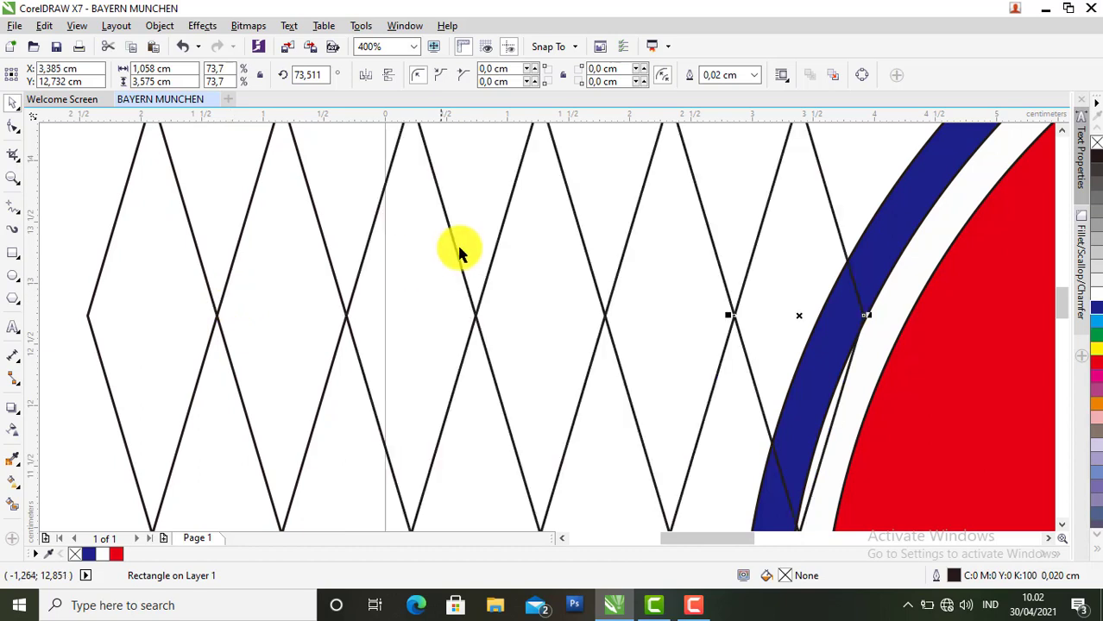
scroll(461, 240, down, 2)
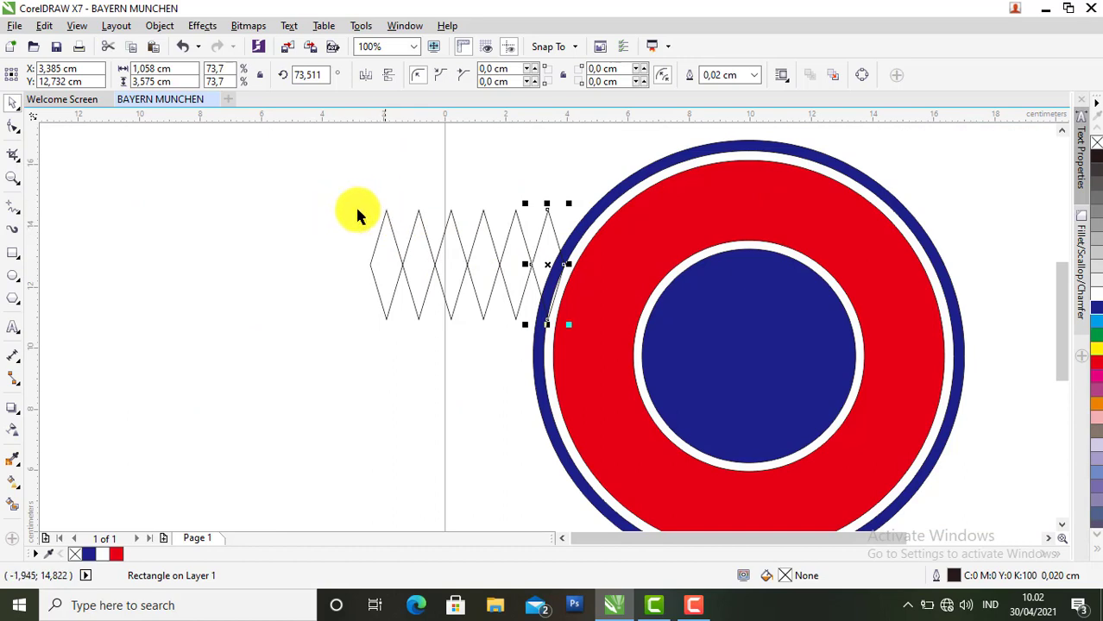
drag(247, 155, 645, 382)
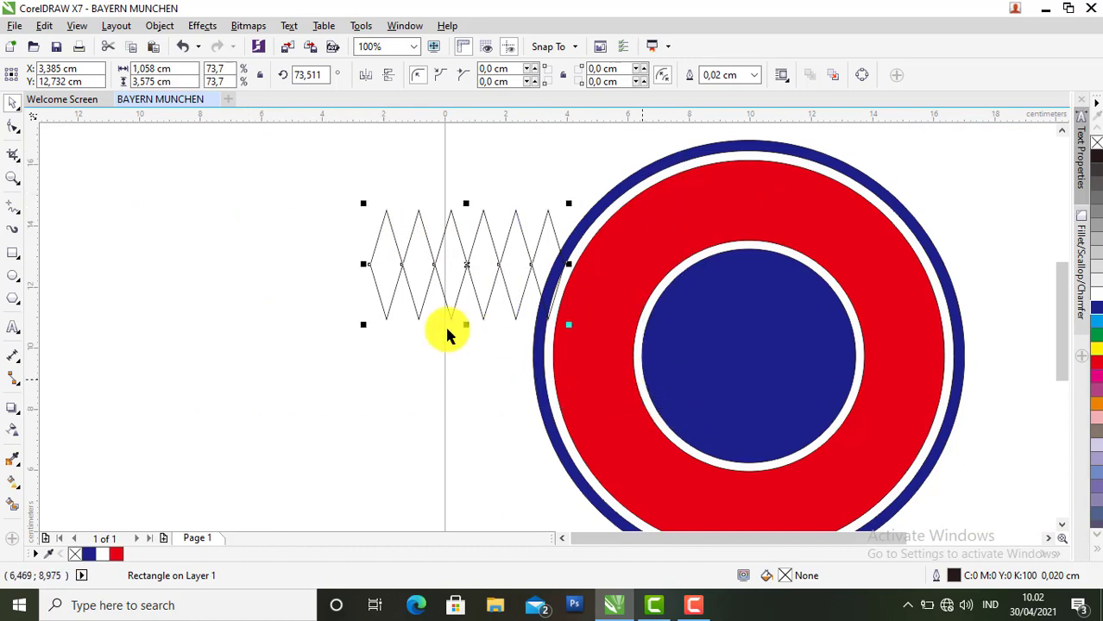
click(491, 285)
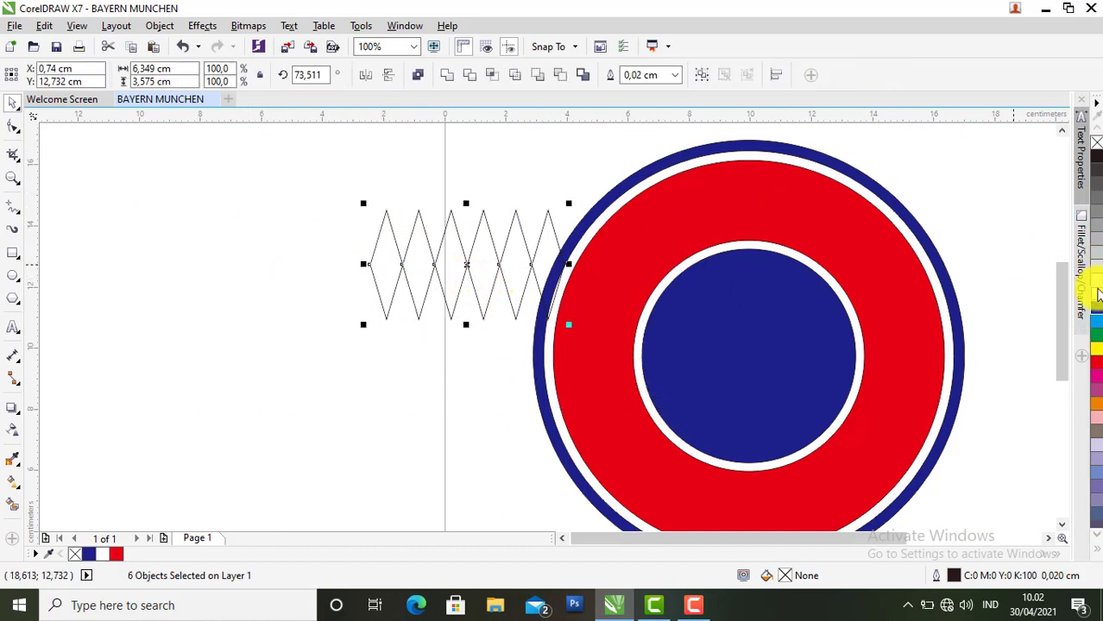
click(1098, 294)
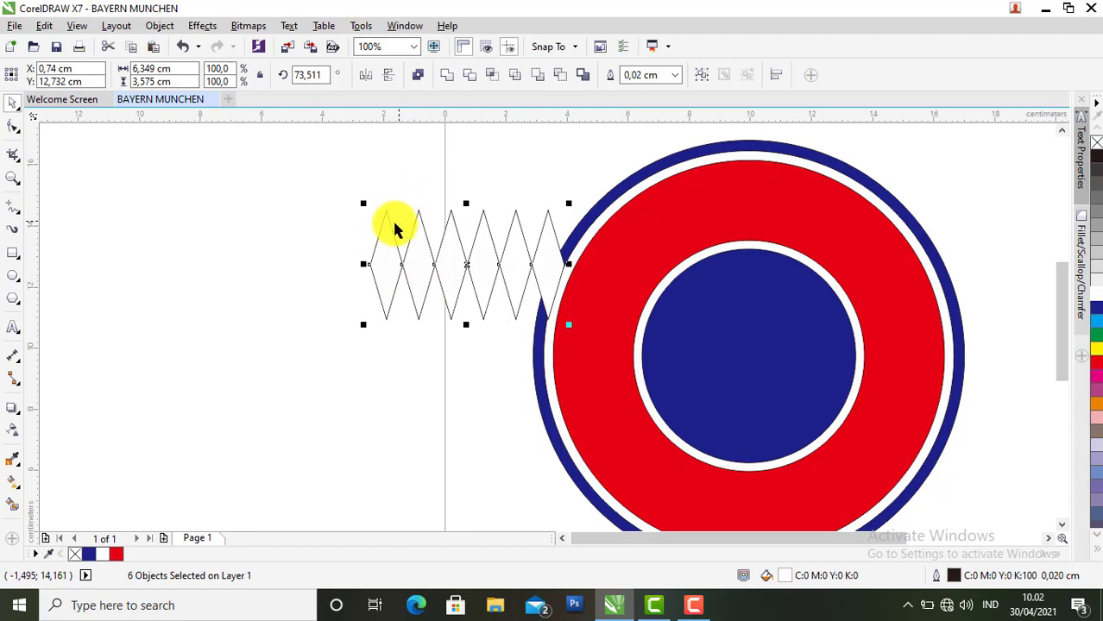
Duplicate the diamond row, place the copy directly below with its tips touching, and group all 12 diamonds.
key(ctrl+d)
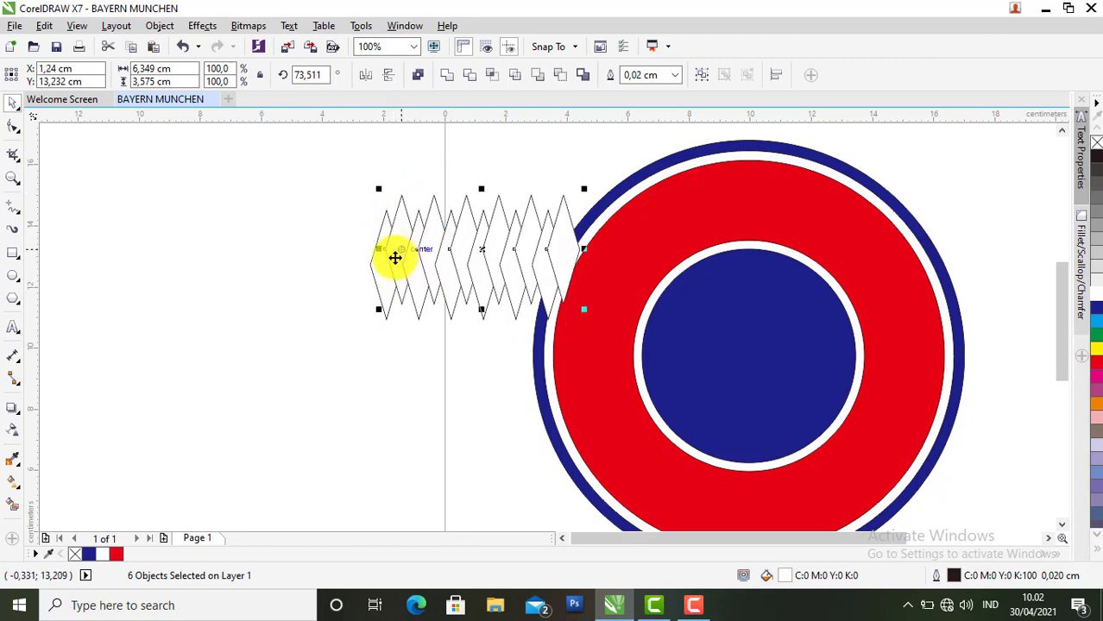
drag(394, 257, 380, 379)
scroll(387, 308, up, 6)
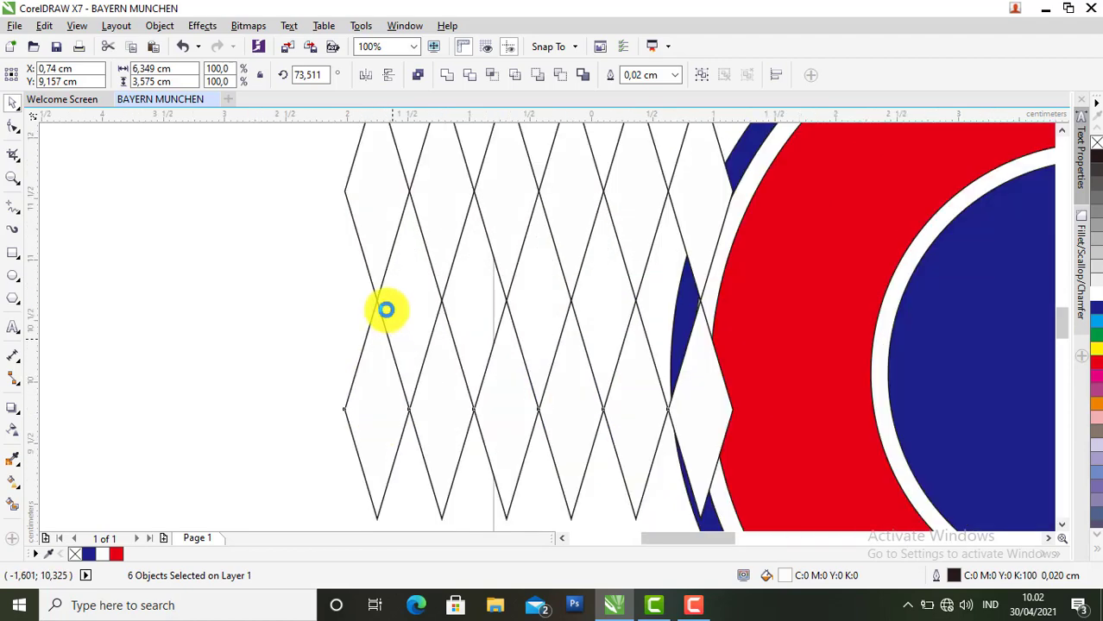
scroll(354, 263, down, 8)
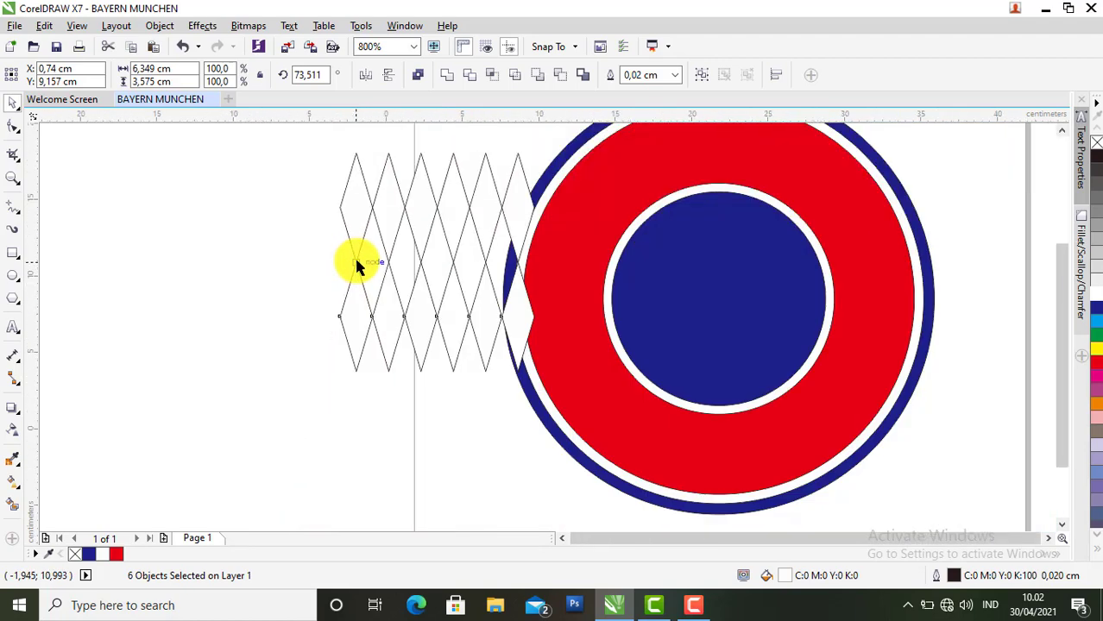
drag(268, 148, 483, 363)
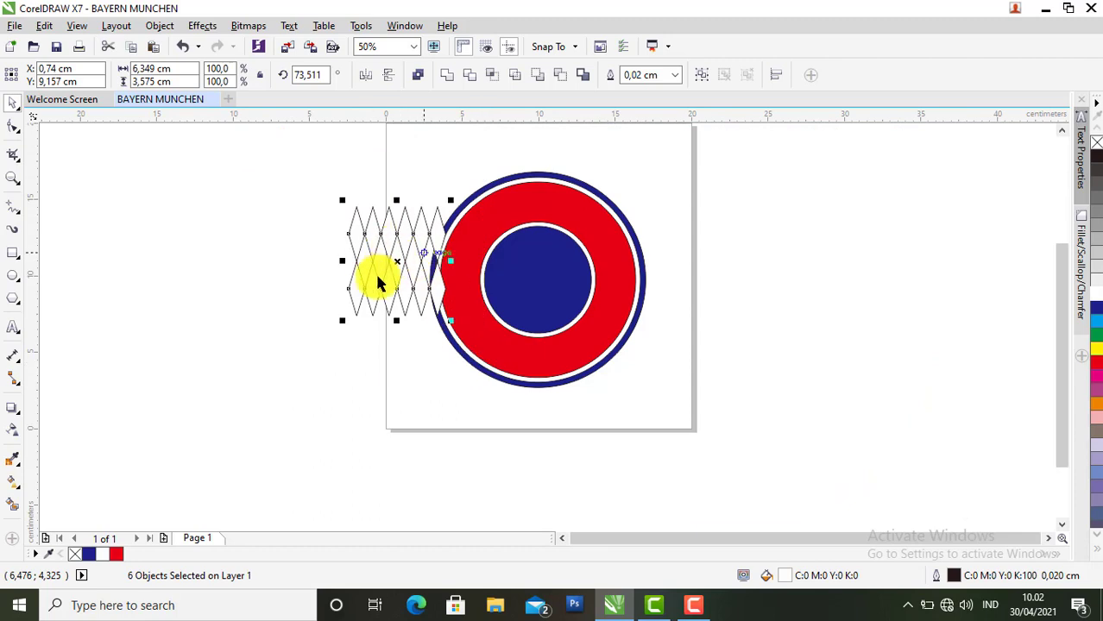
click(703, 78)
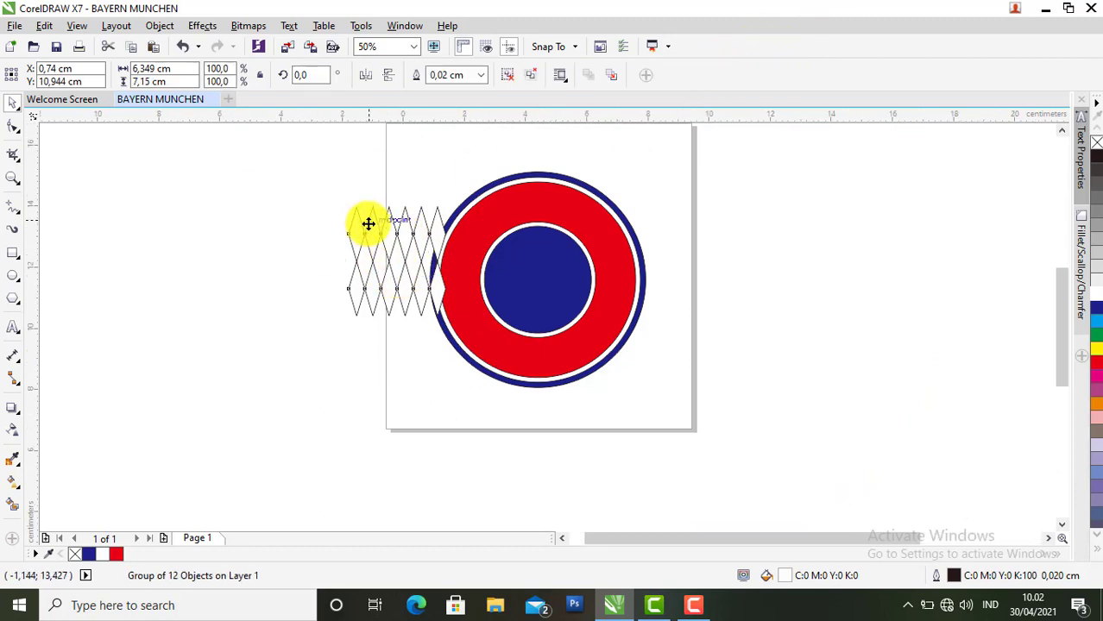
Move the diamond group over the logo circles and rotate it 20 degrees.
scroll(369, 224, up, 1)
drag(367, 229, 564, 234)
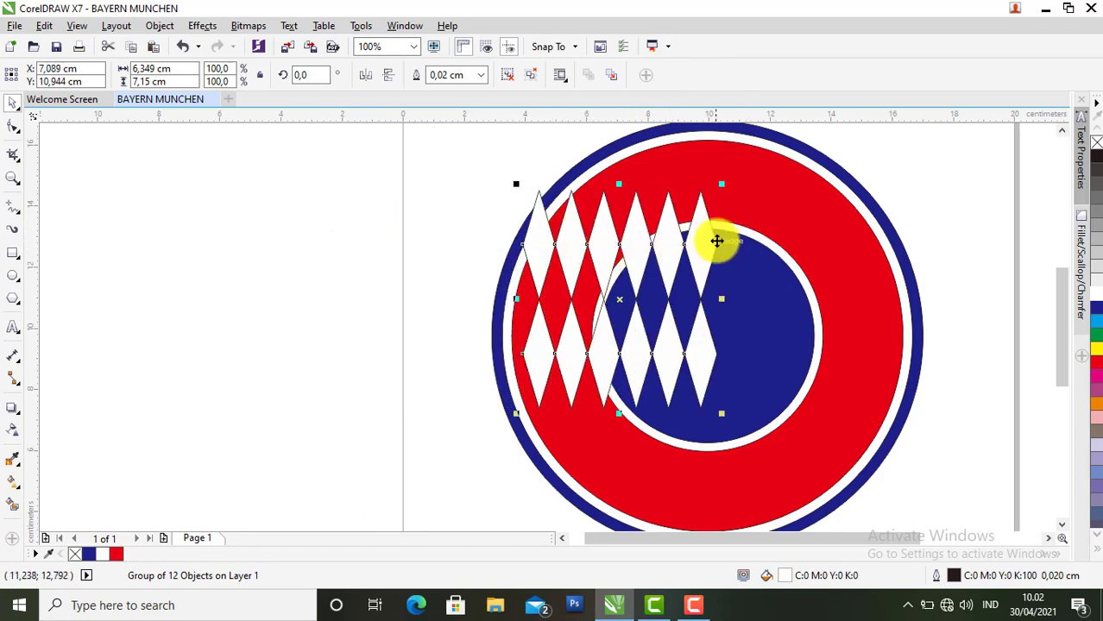
click(315, 76)
click(316, 73)
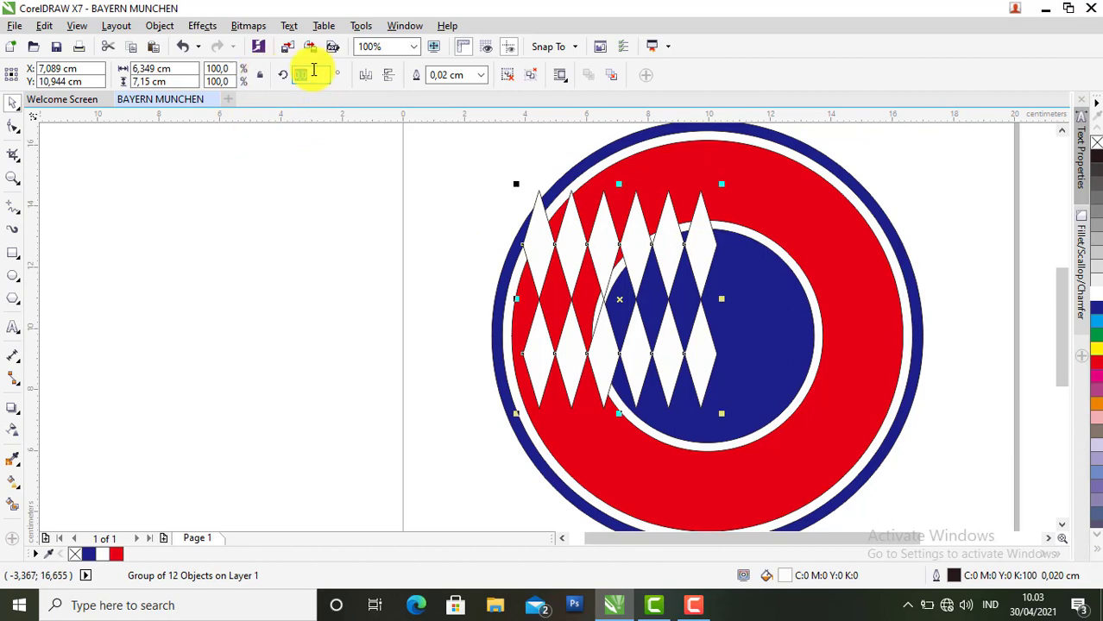
text(20)
key(Return)
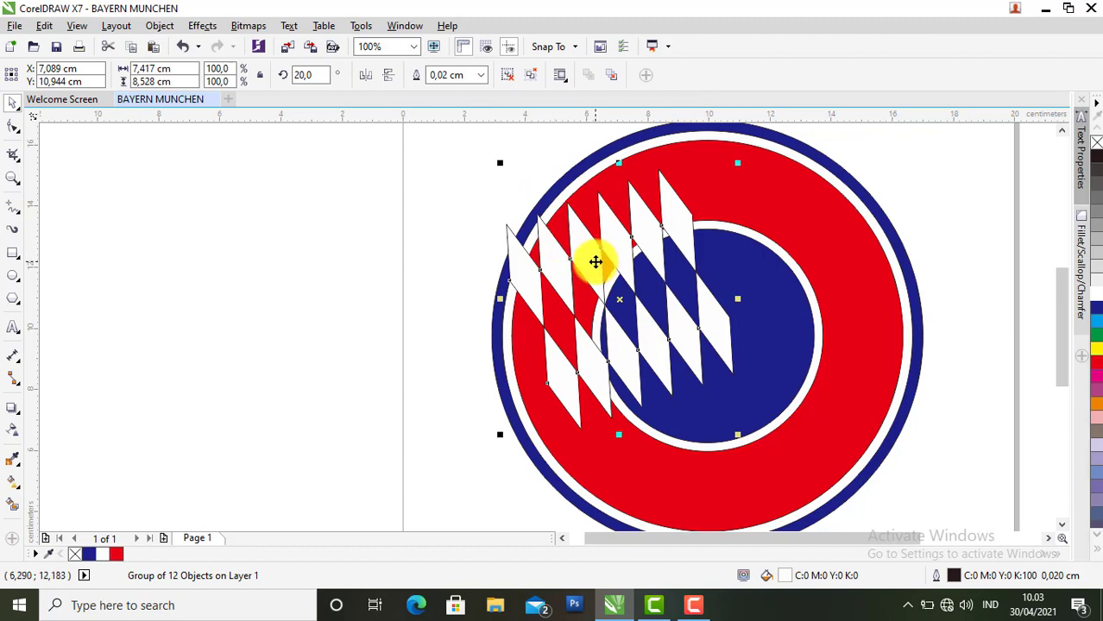
Remove the diamond group's outline and place it over the innermost dark blue circle at its original size.
right_click(1095, 145)
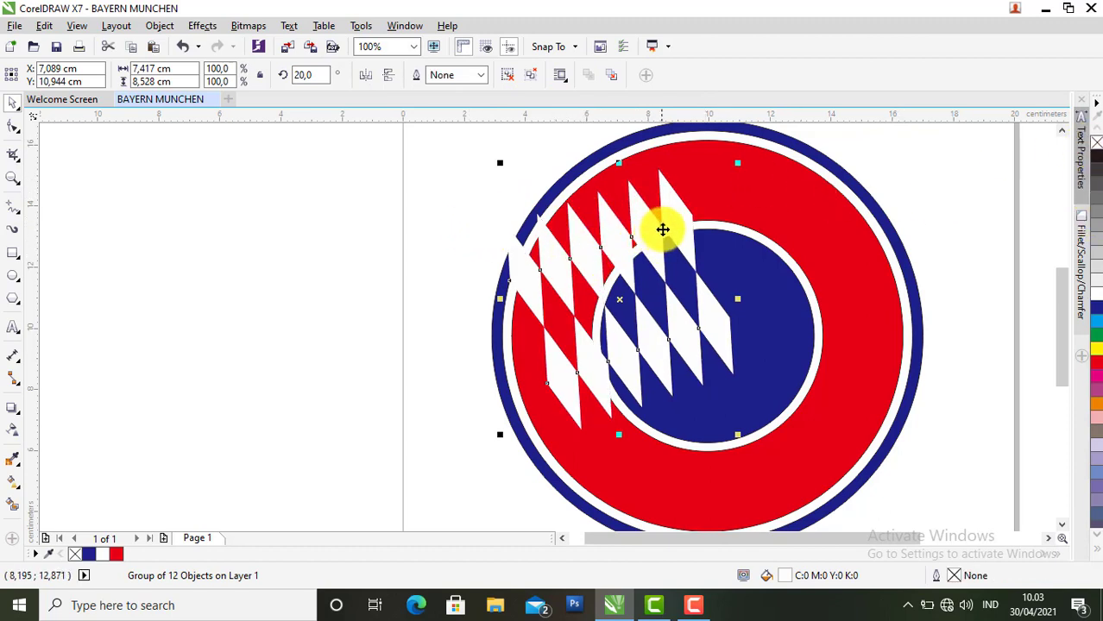
drag(681, 220, 762, 268)
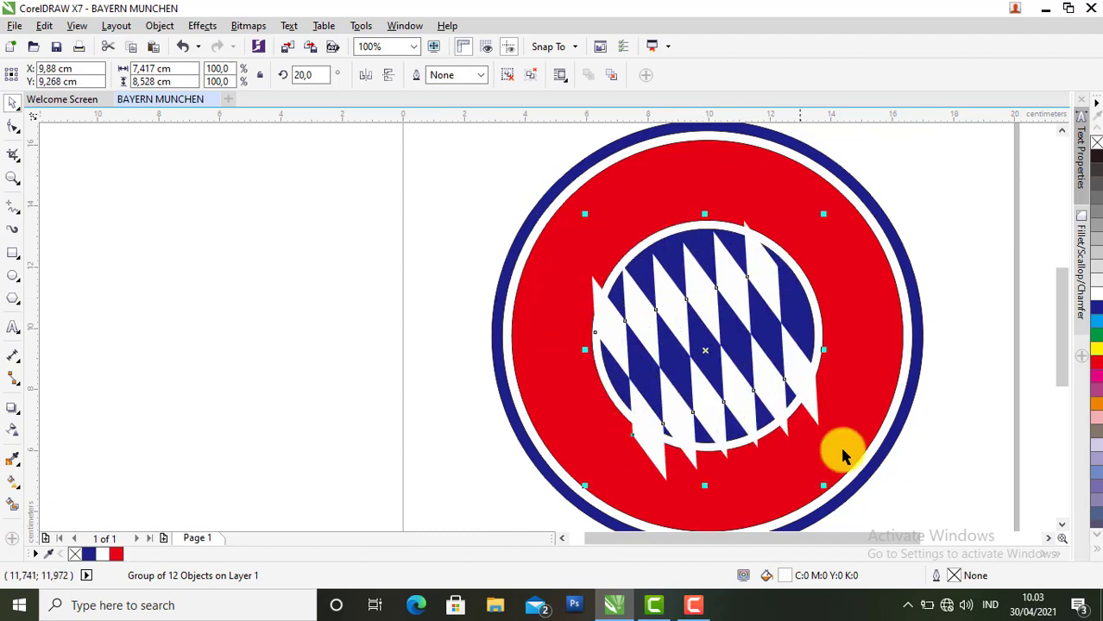
drag(823, 486, 813, 457)
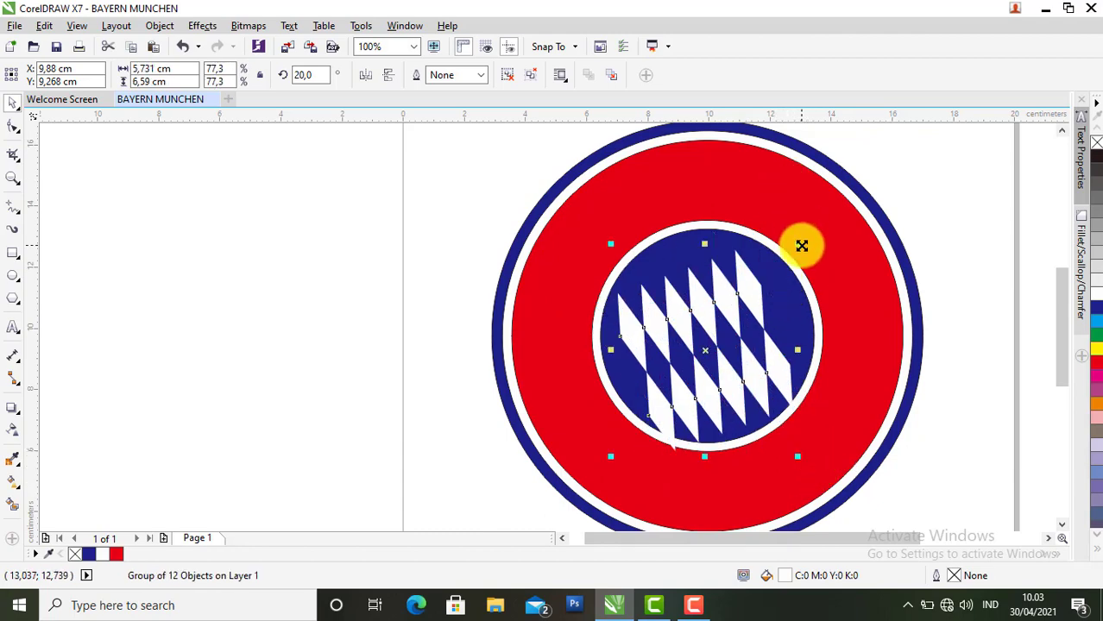
drag(806, 233, 839, 213)
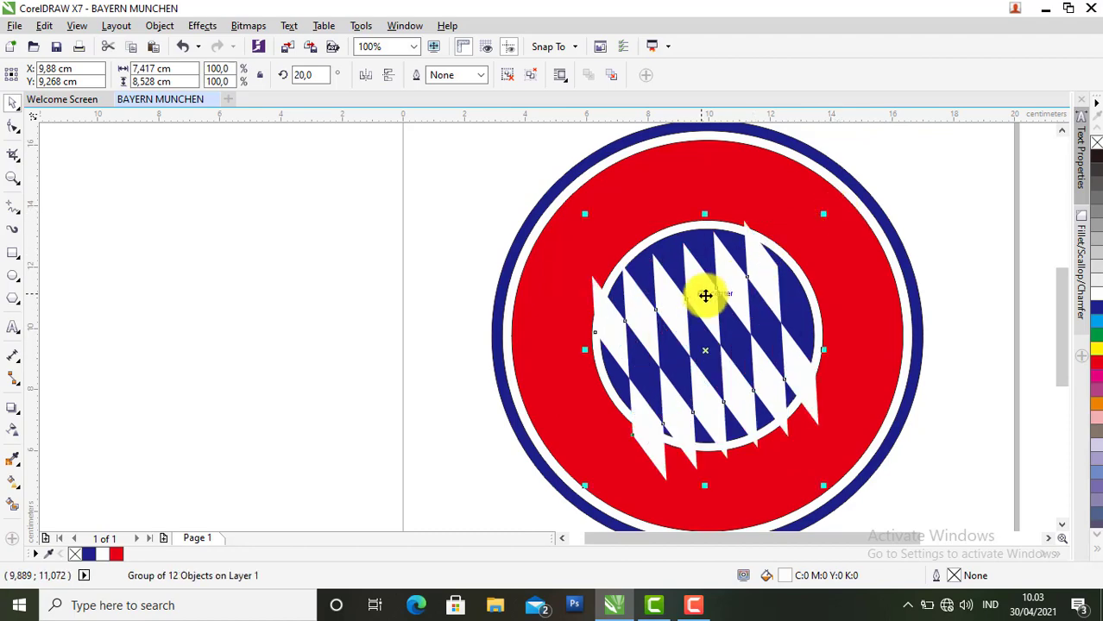
Shift the diamond group sideways off the centre and PowerClip it inside the innermost dark blue circle.
drag(707, 293, 561, 305)
right_click(641, 198)
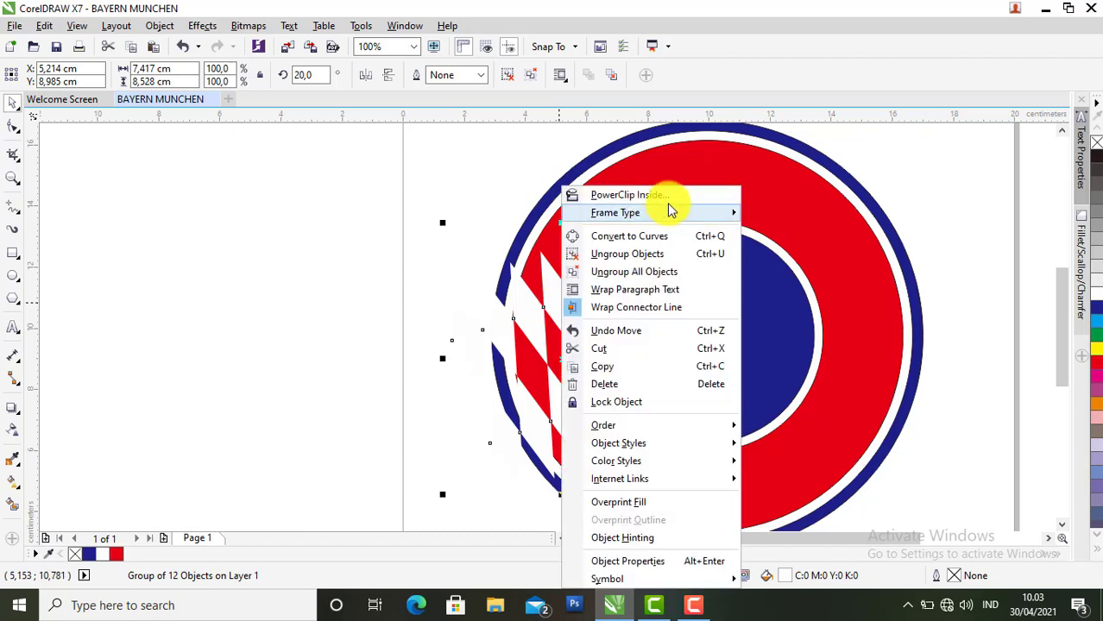
click(673, 200)
click(715, 344)
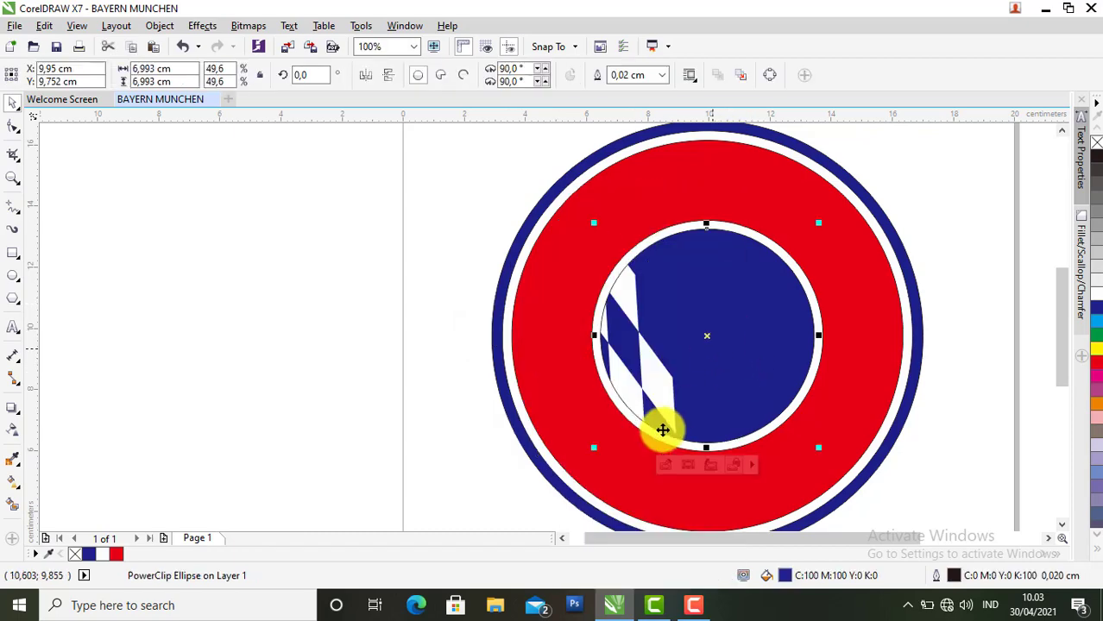
Edit the PowerClip contents, moving the diamonds over the innermost circle and scaling them to about 94%, and finish editing.
ctrl+click(621, 319)
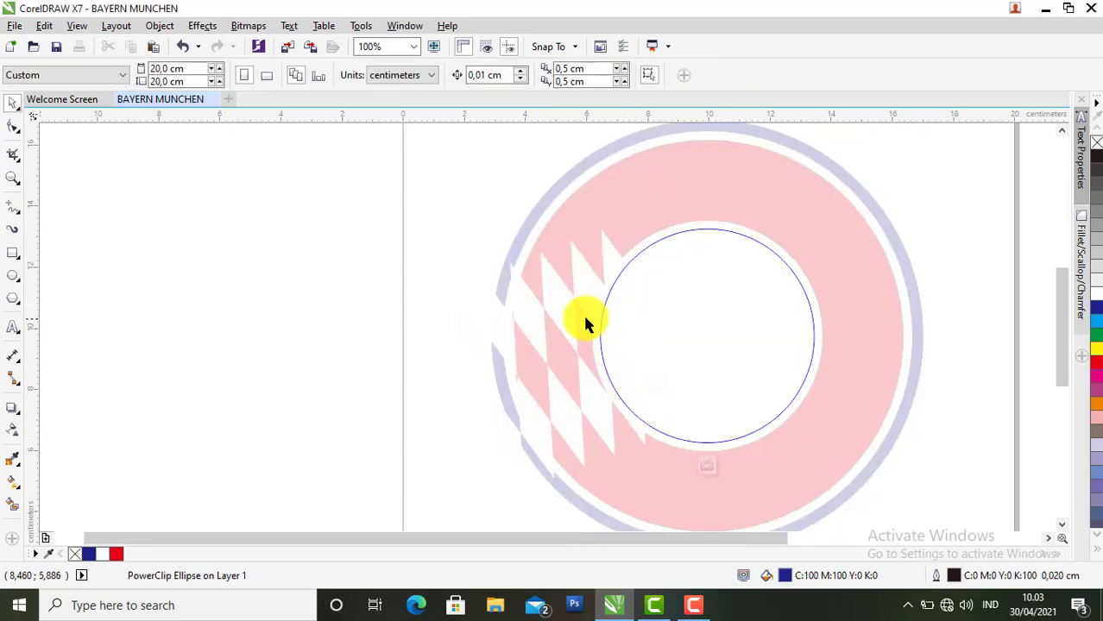
click(587, 302)
drag(587, 302, 744, 279)
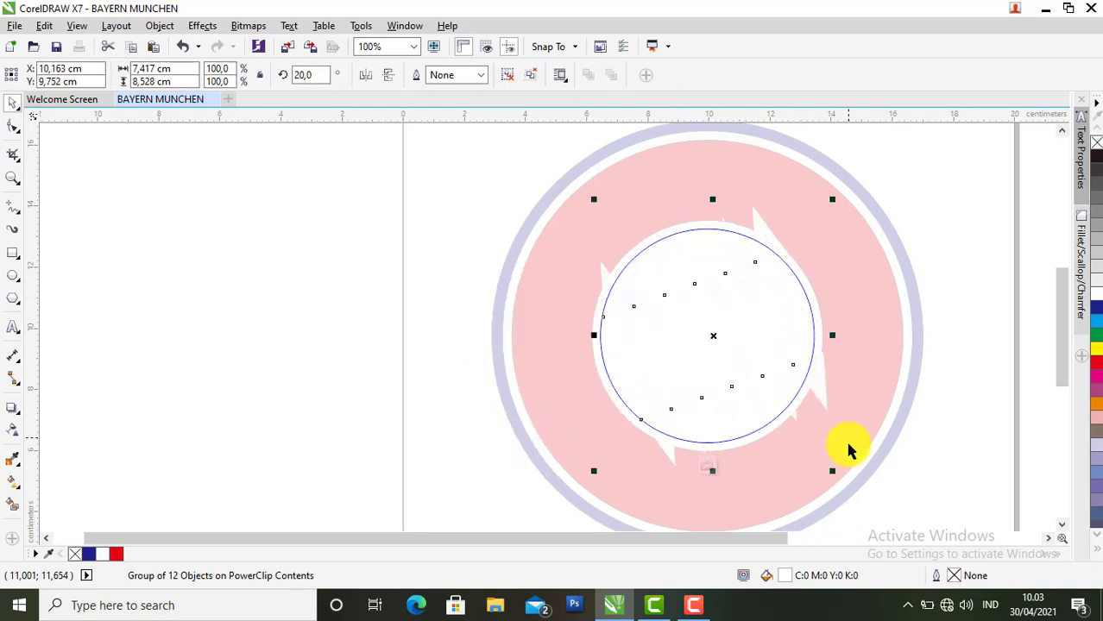
drag(836, 470, 828, 461)
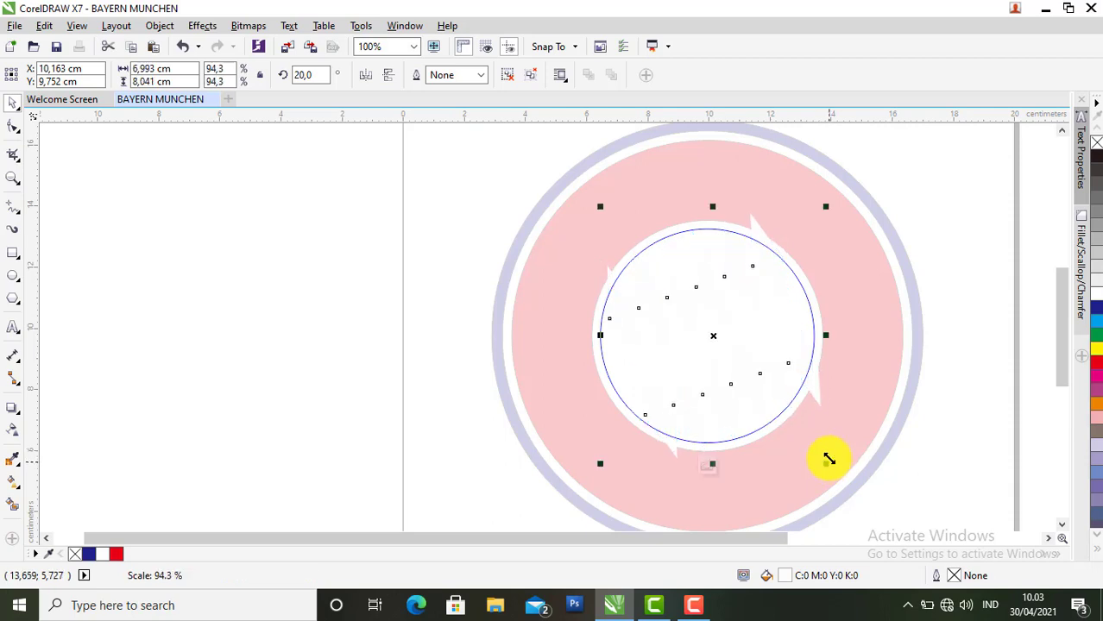
click(706, 471)
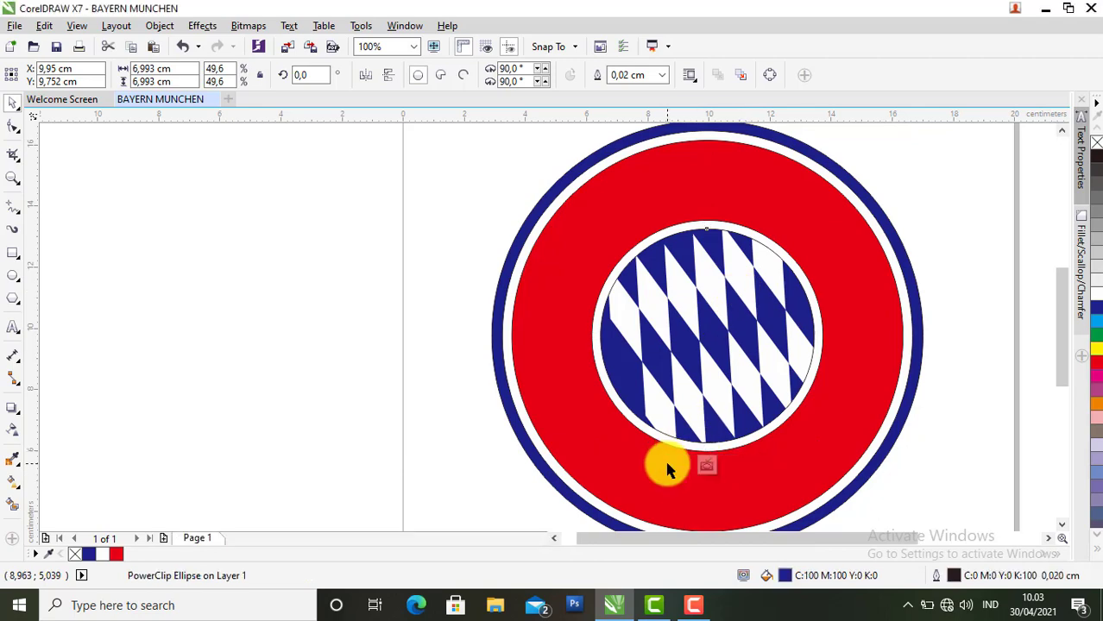
Reopen the PowerClip contents, nudge the diamond group slightly left and down within the innermost circle, and finish editing.
click(669, 463)
click(699, 344)
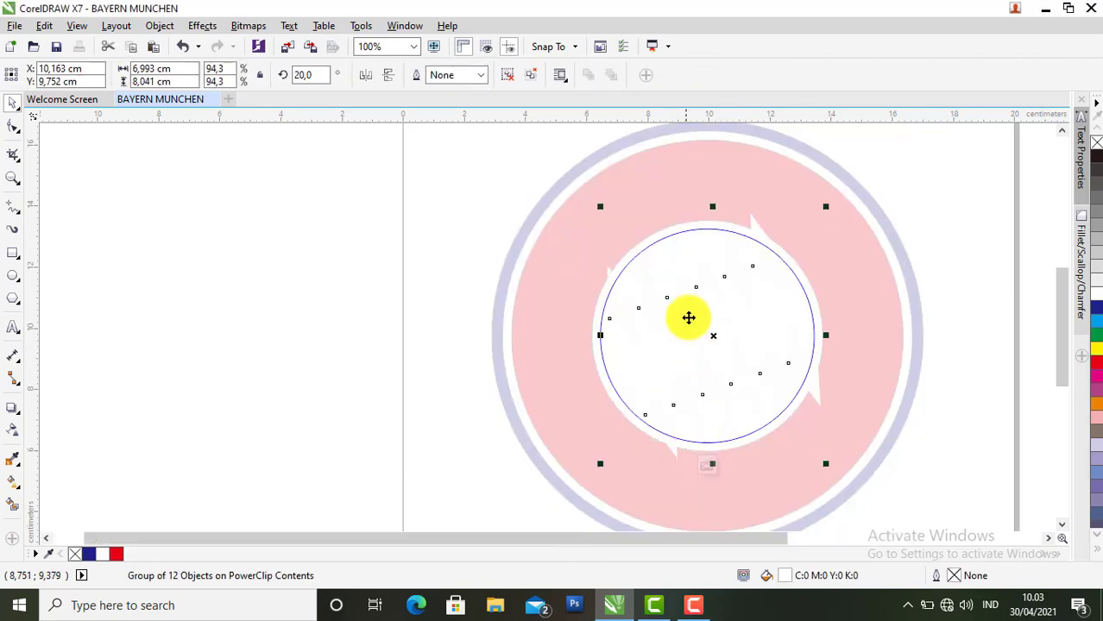
click(683, 316)
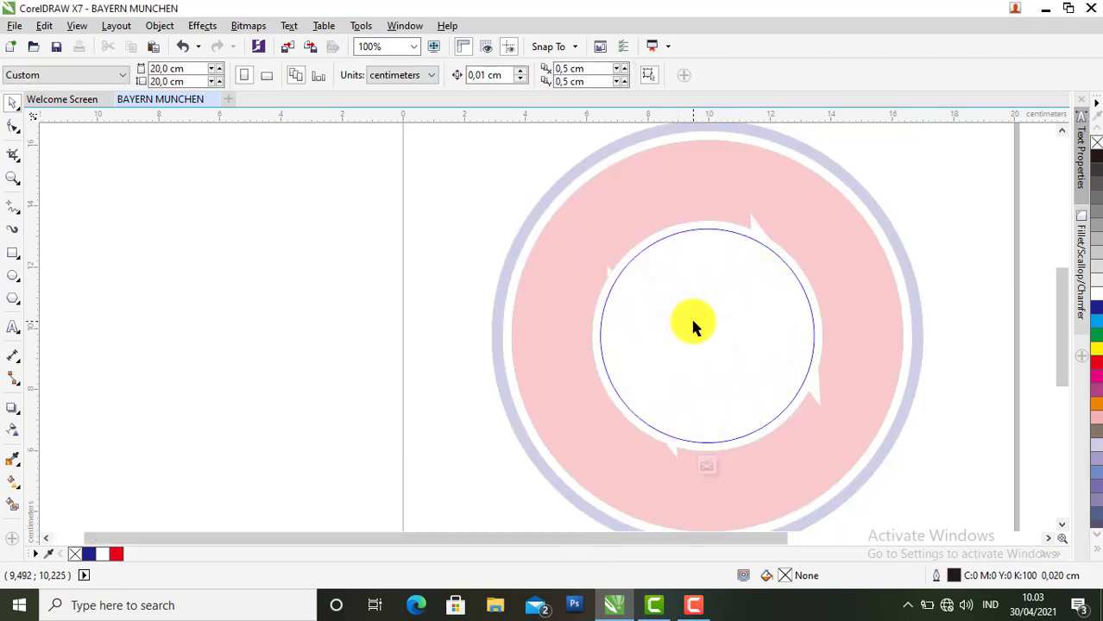
click(693, 327)
drag(690, 325, 685, 325)
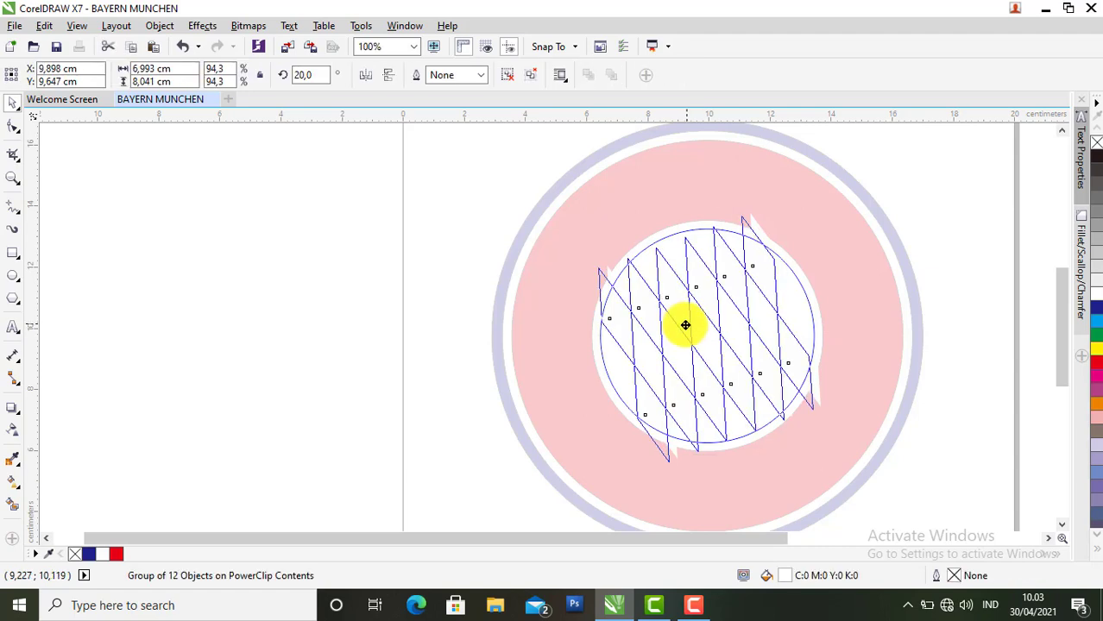
drag(685, 325, 687, 326)
click(708, 466)
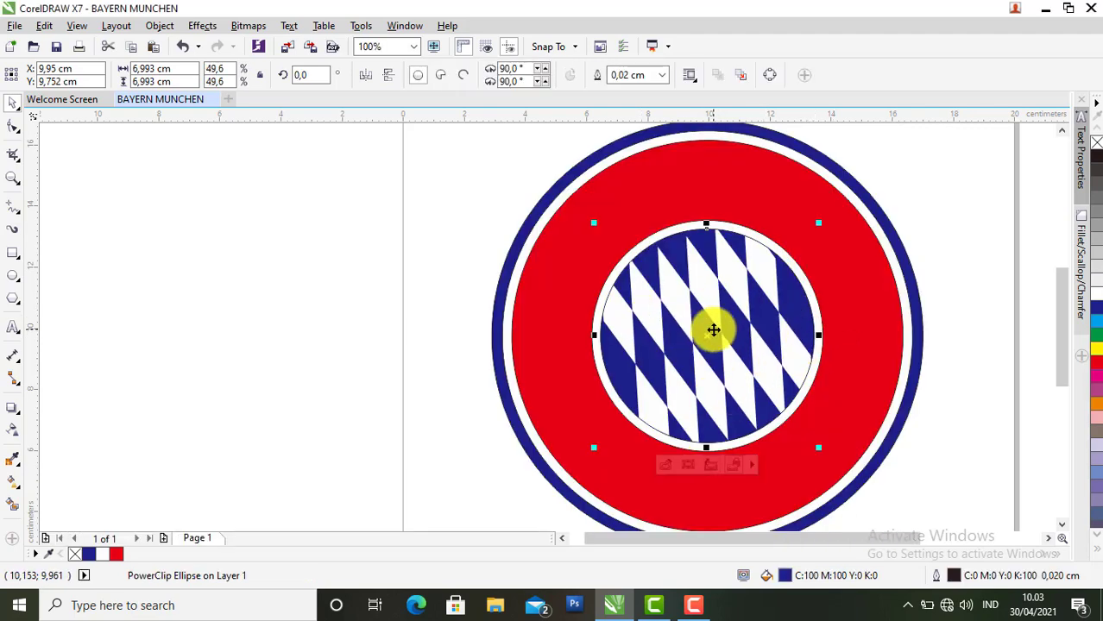
Add the artistic text "FC BAYERN" with "MUNCHEN" on a second line, in the empty area beside the logo.
click(13, 327)
click(324, 259)
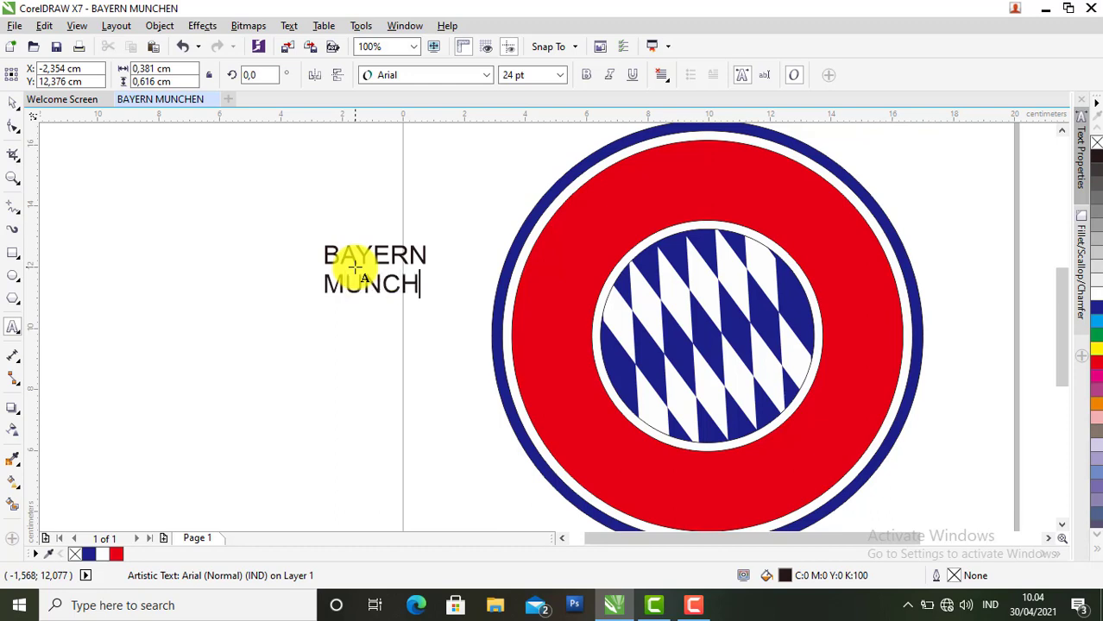
click(324, 256)
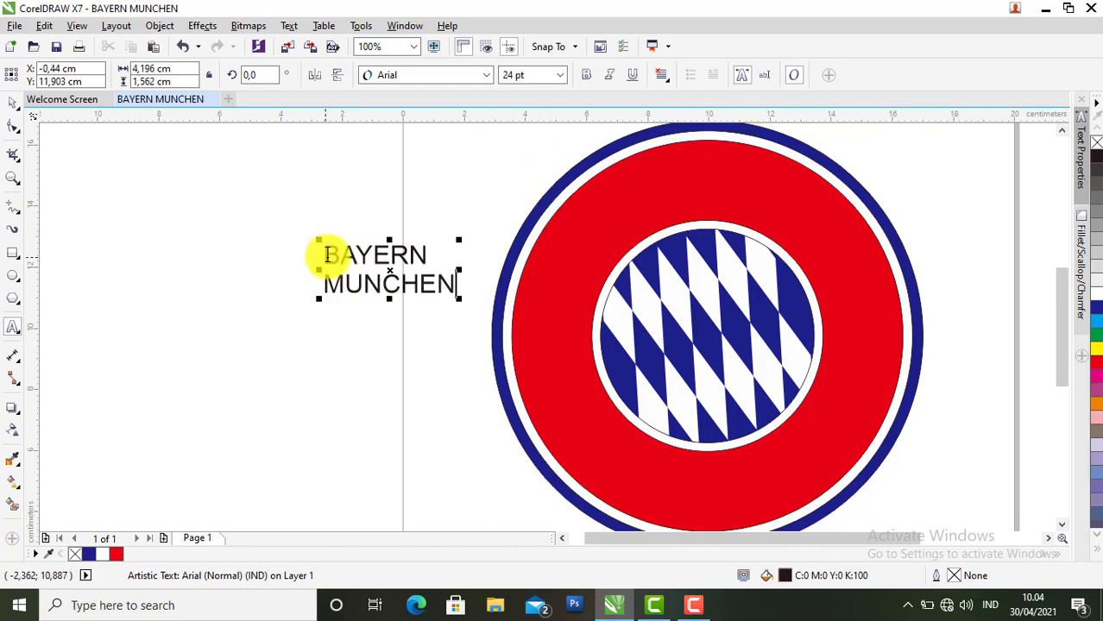
text(FC)
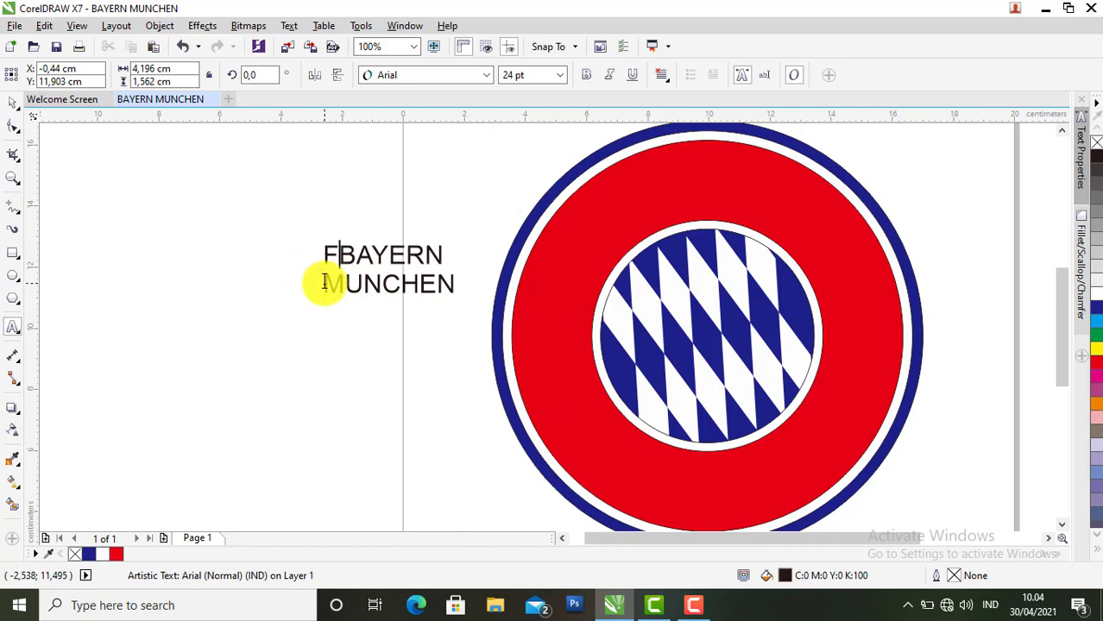
Set the club name text to Arial Bold and enlarge it proportionally to about 40.6 pt.
click(12, 102)
click(455, 261)
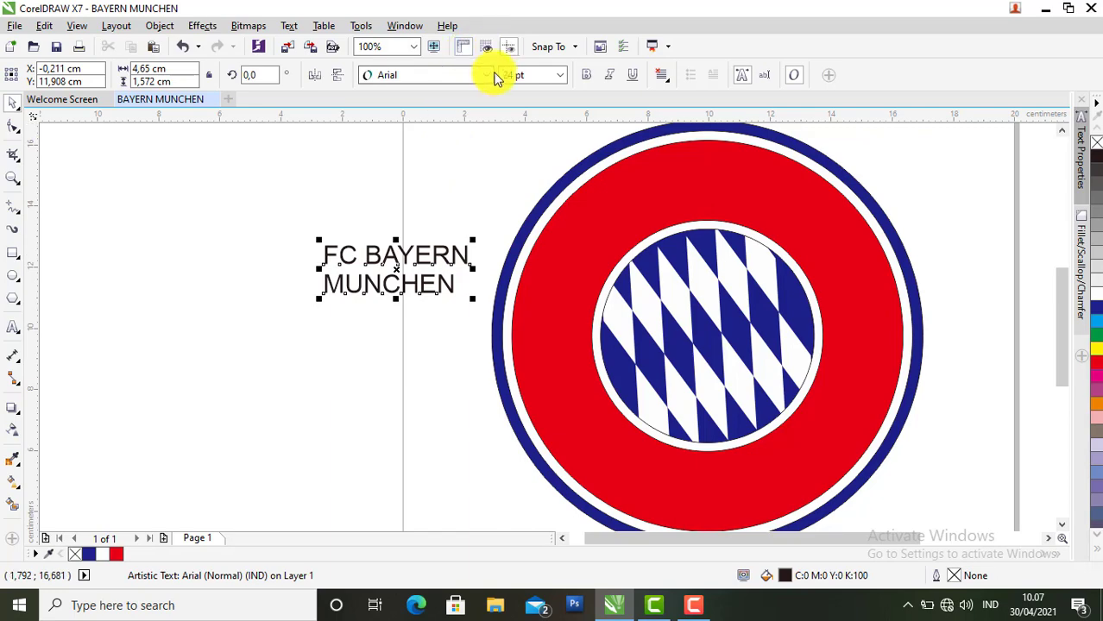
click(488, 75)
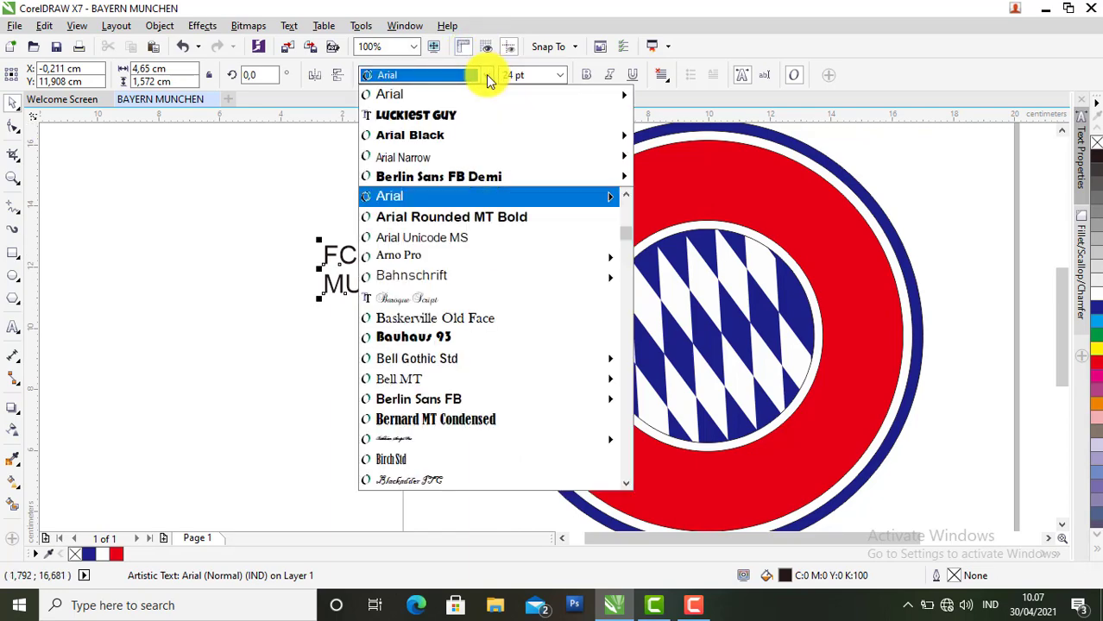
mouse_move(462, 95)
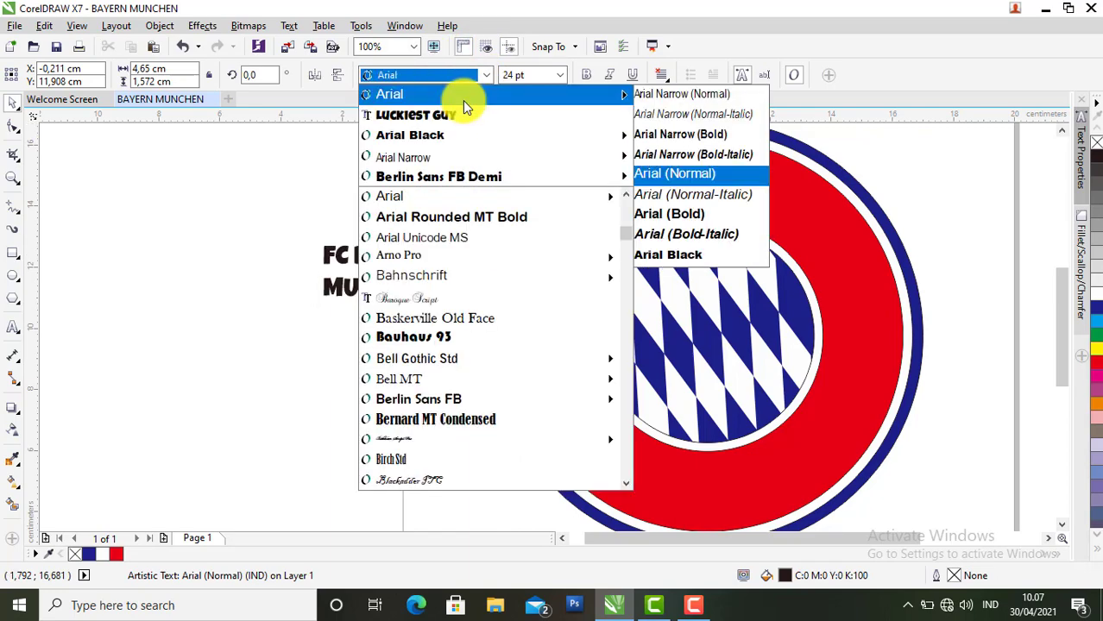
click(684, 215)
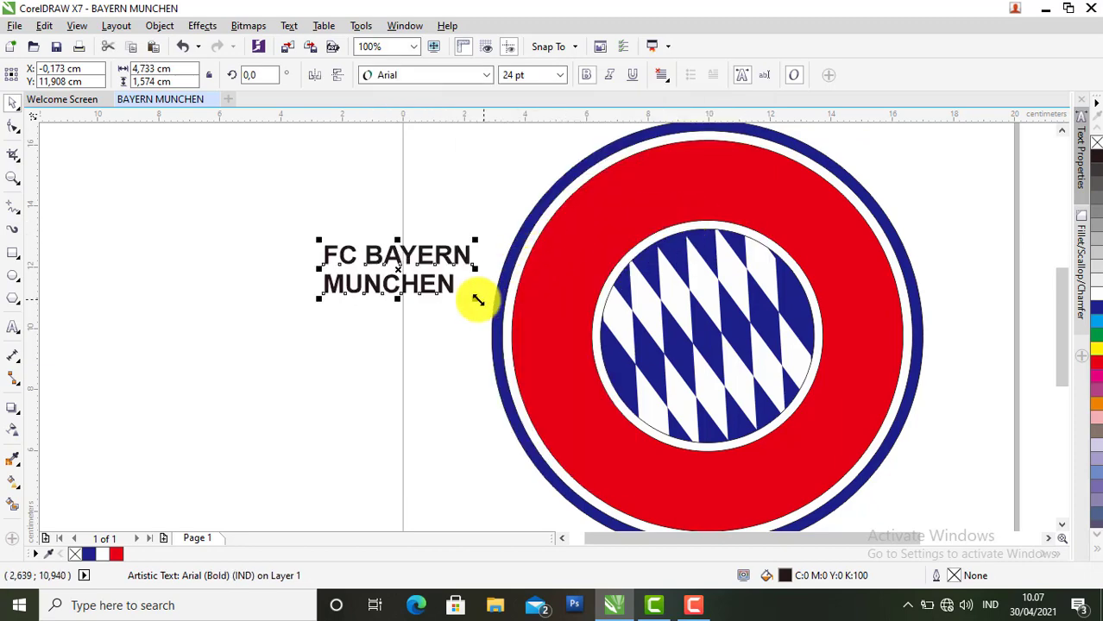
drag(477, 297, 576, 374)
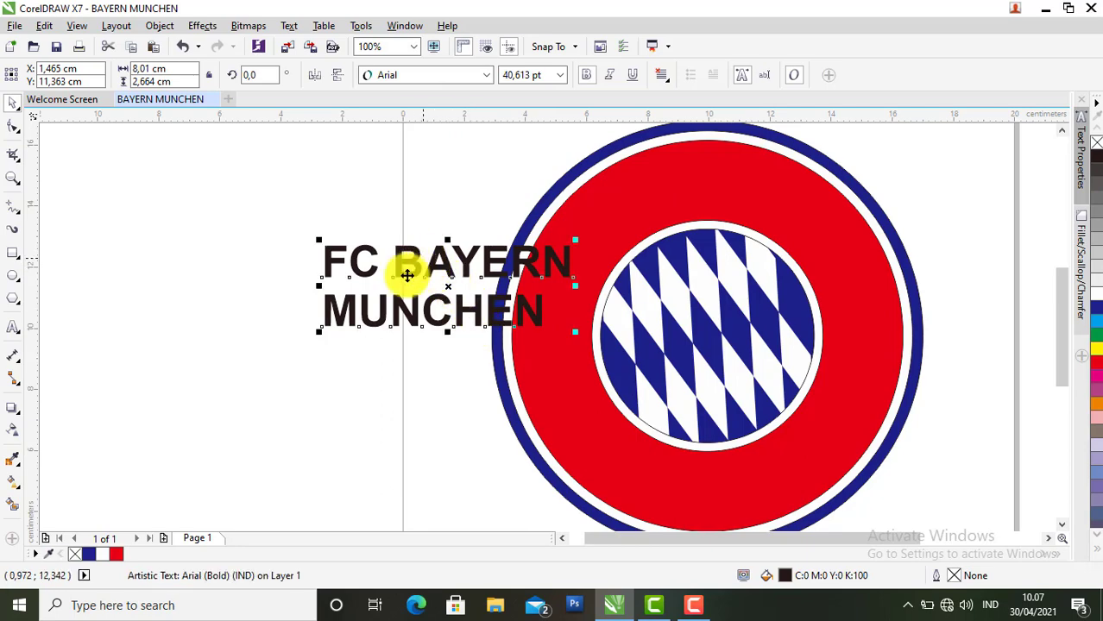
Break the club name into separate lines and fit FC BAYERN to a circular path across the upper red ring, offset -1.8 cm.
key(ctrl+k)
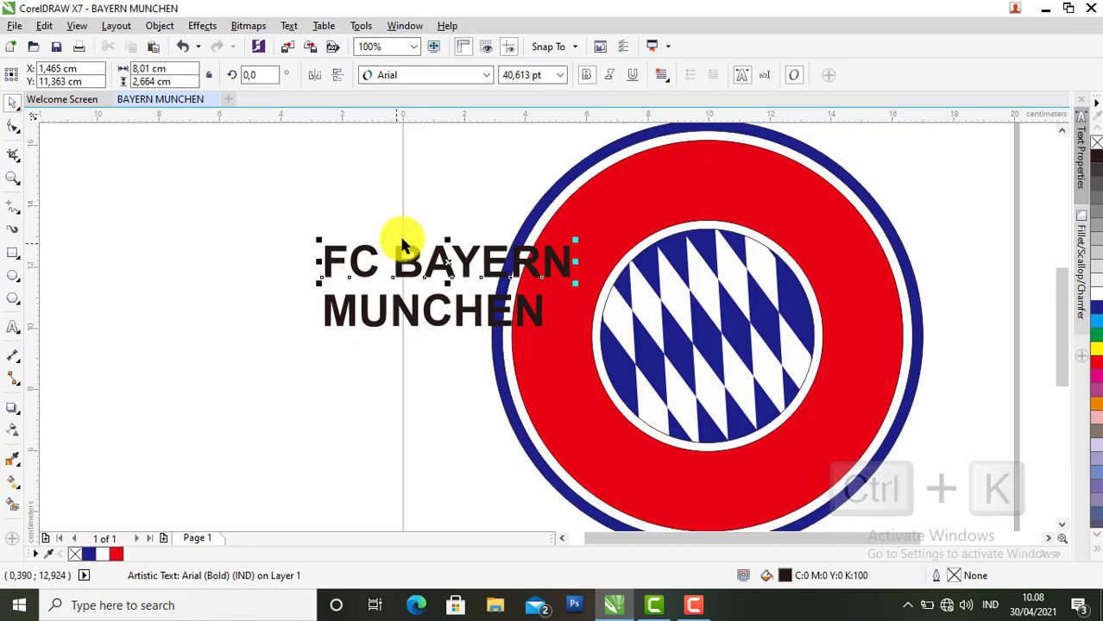
click(285, 28)
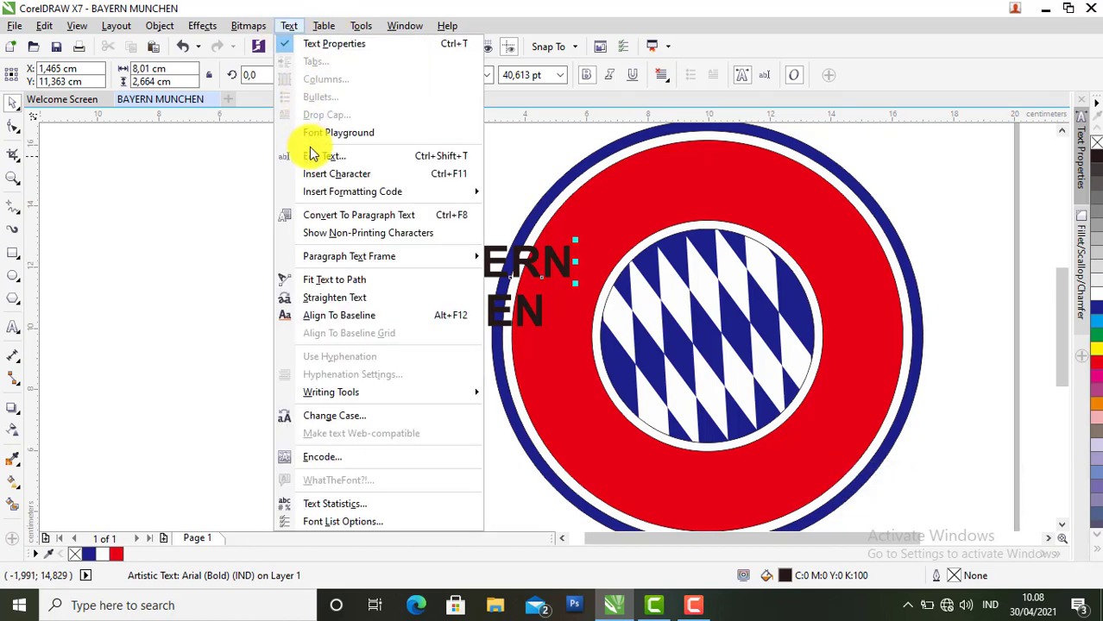
click(308, 281)
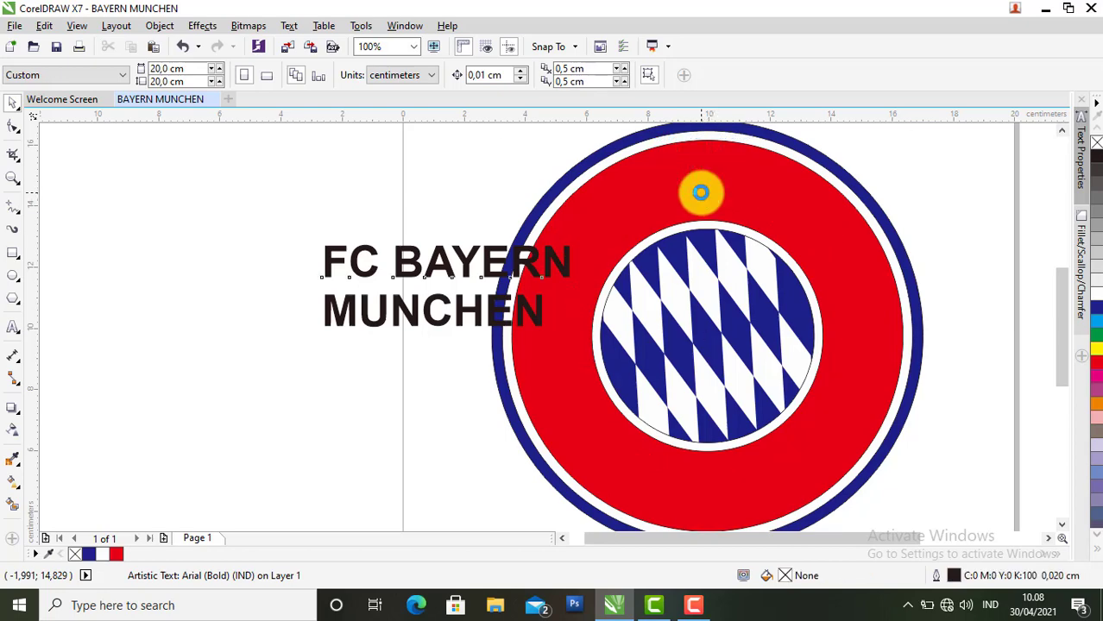
click(701, 192)
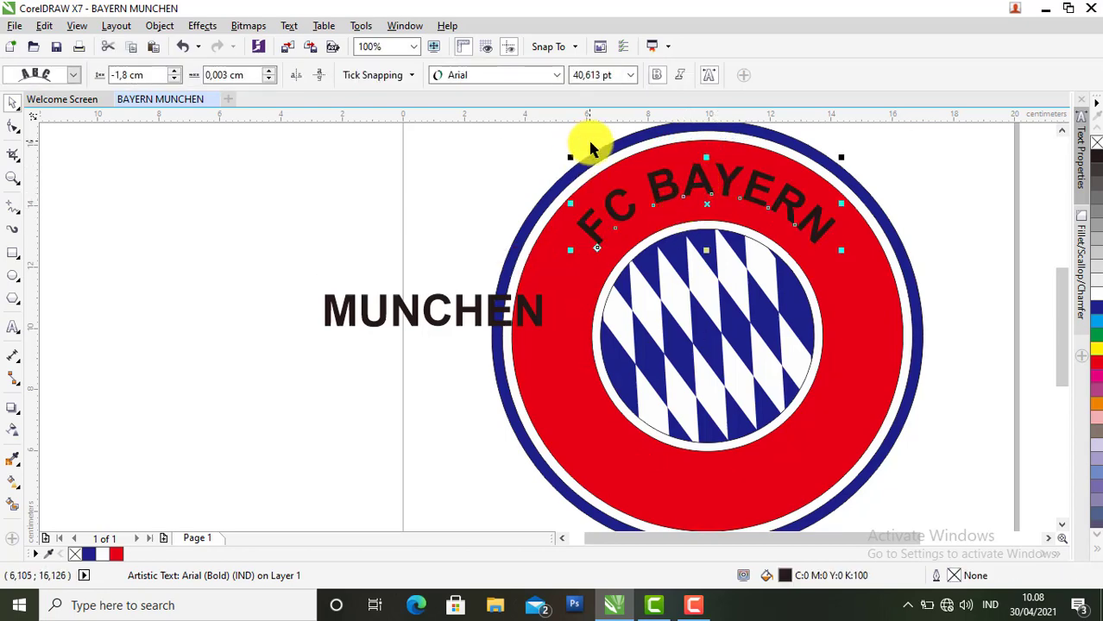
Set the curved FC BAYERN text to 48 pt and fill it white.
click(633, 77)
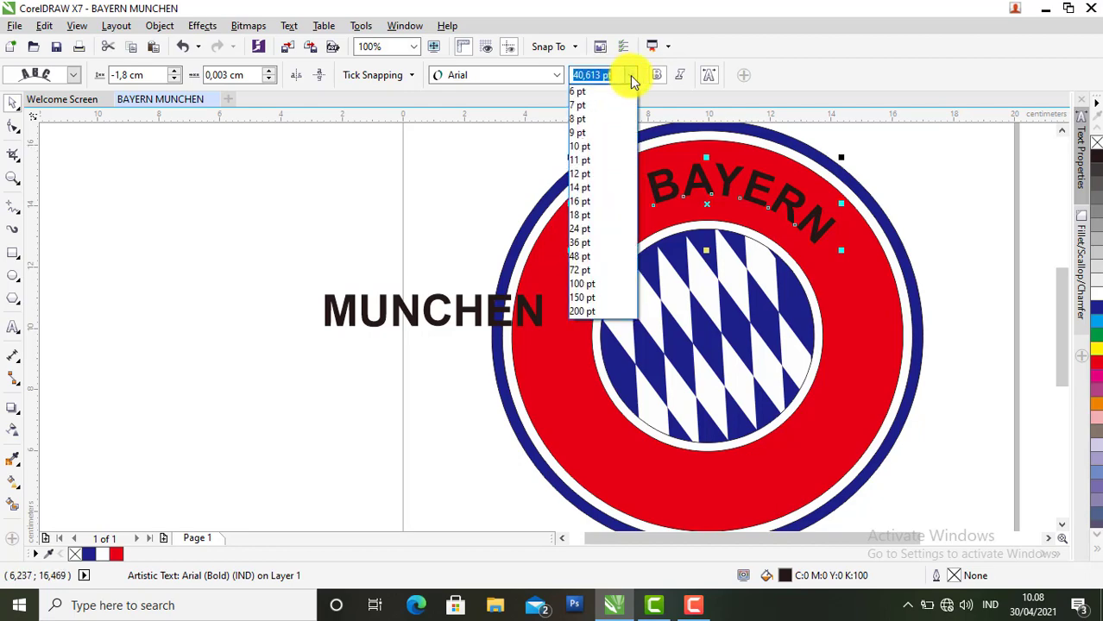
click(590, 258)
scroll(660, 172, up, 2)
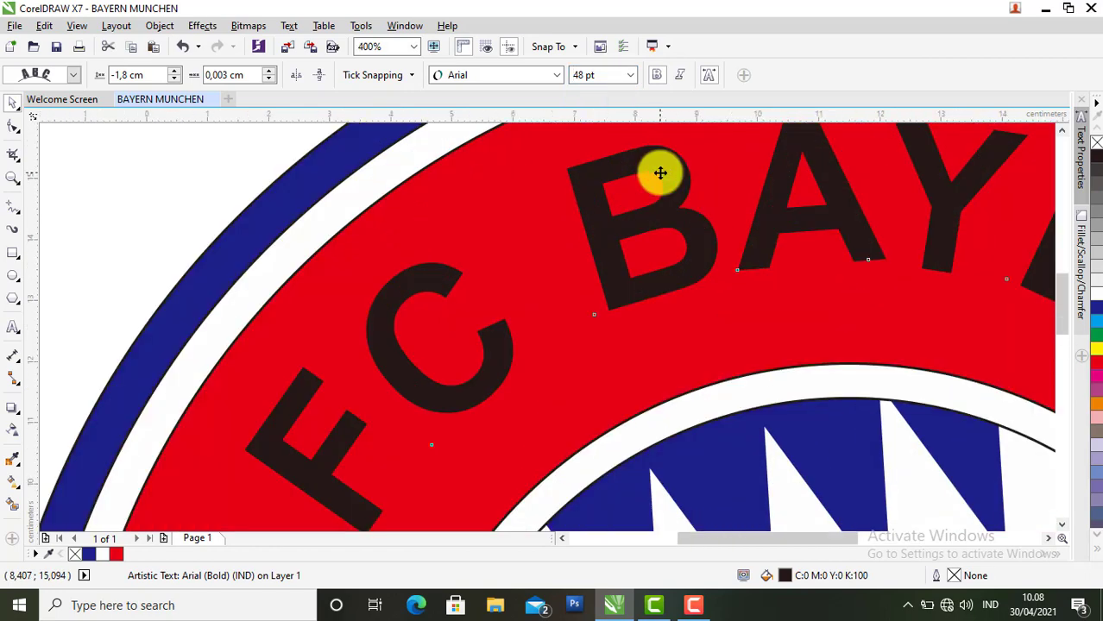
scroll(660, 170, down, 2)
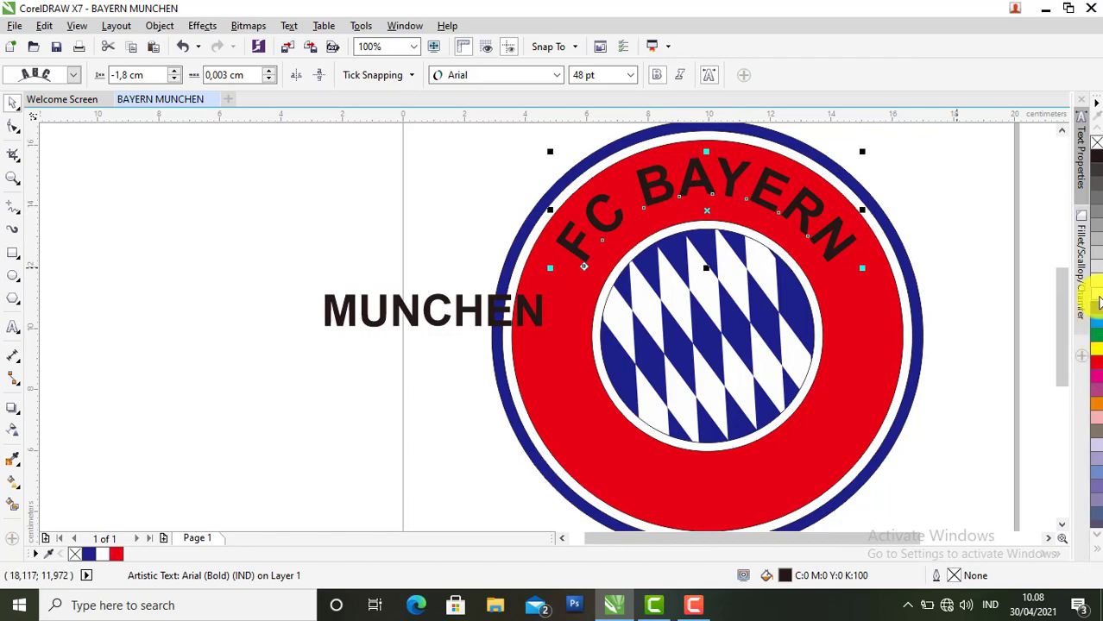
click(1098, 299)
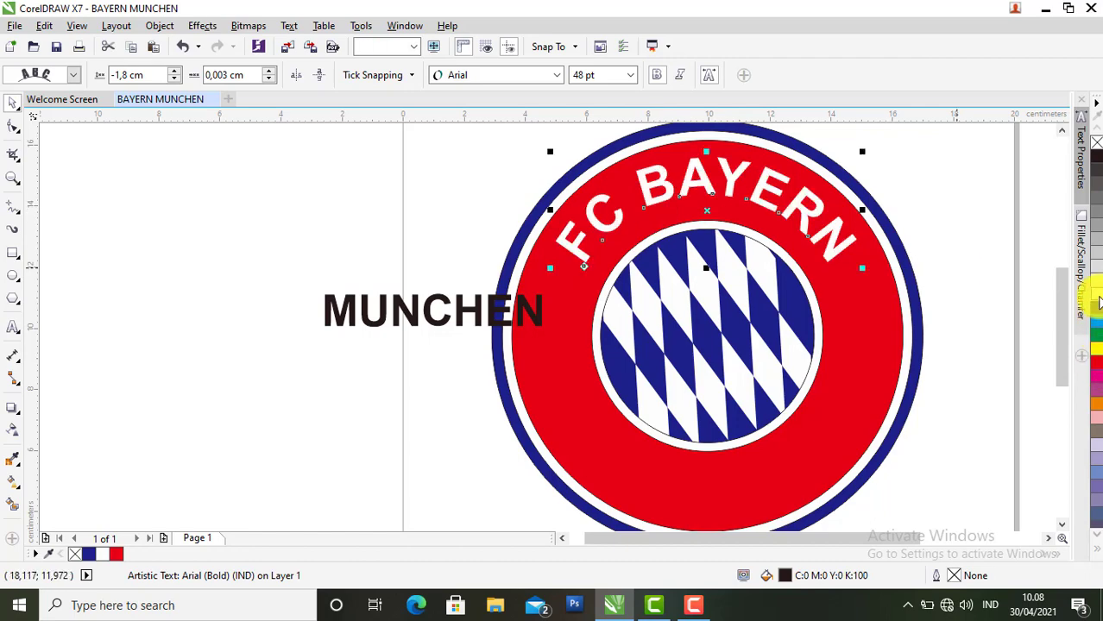
Fit MUNCHEN to the circular path along the lower red ring and mirror it horizontally and vertically so it reads upright.
click(436, 321)
click(430, 307)
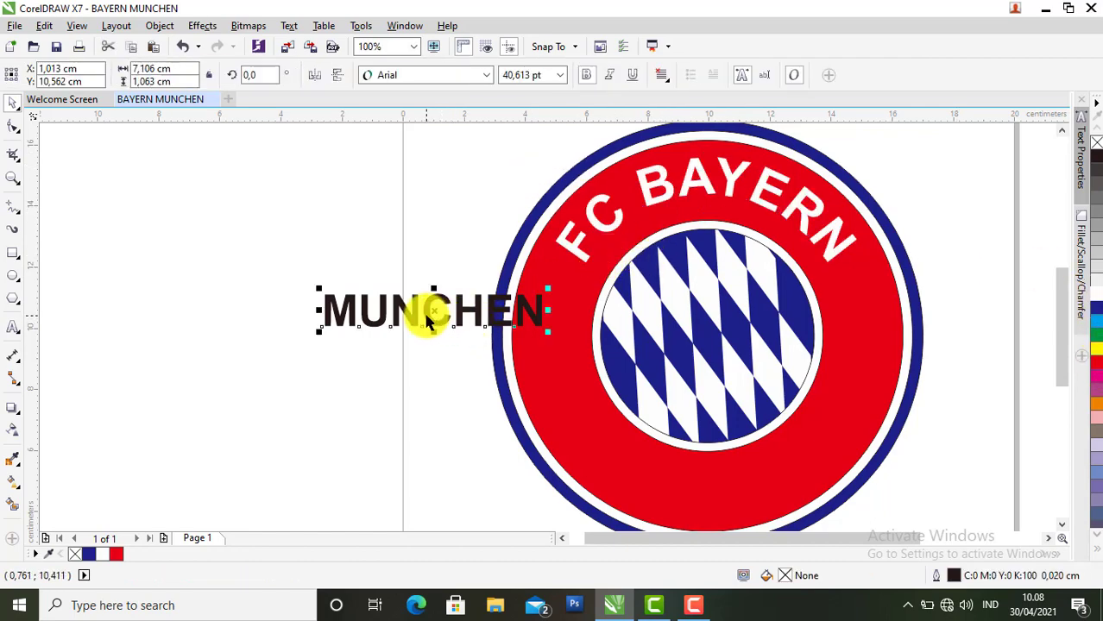
click(289, 25)
click(316, 280)
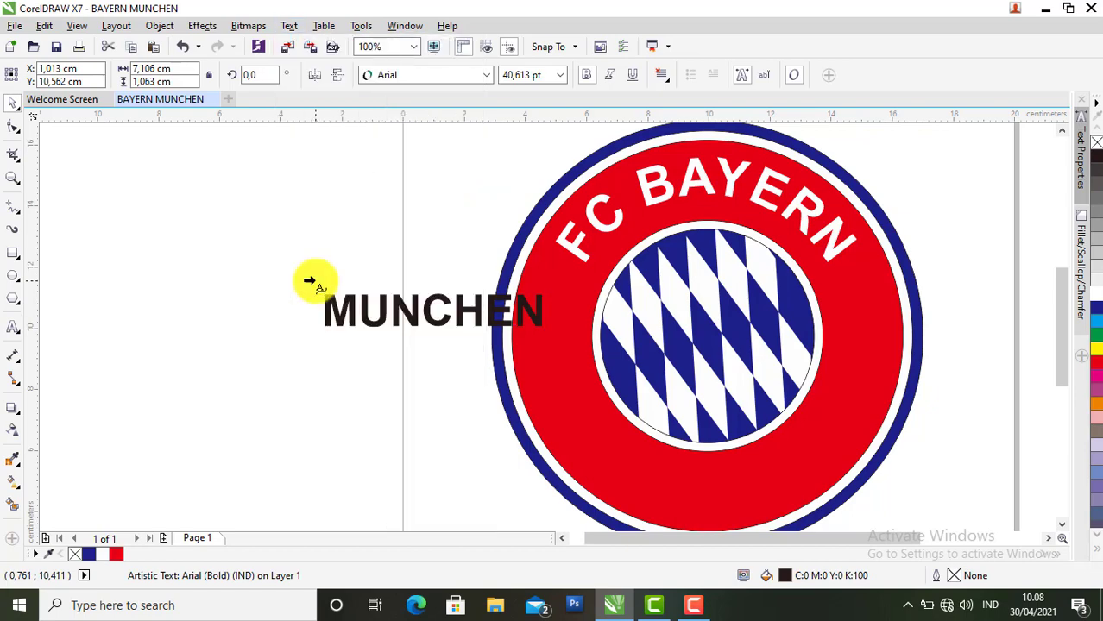
click(712, 455)
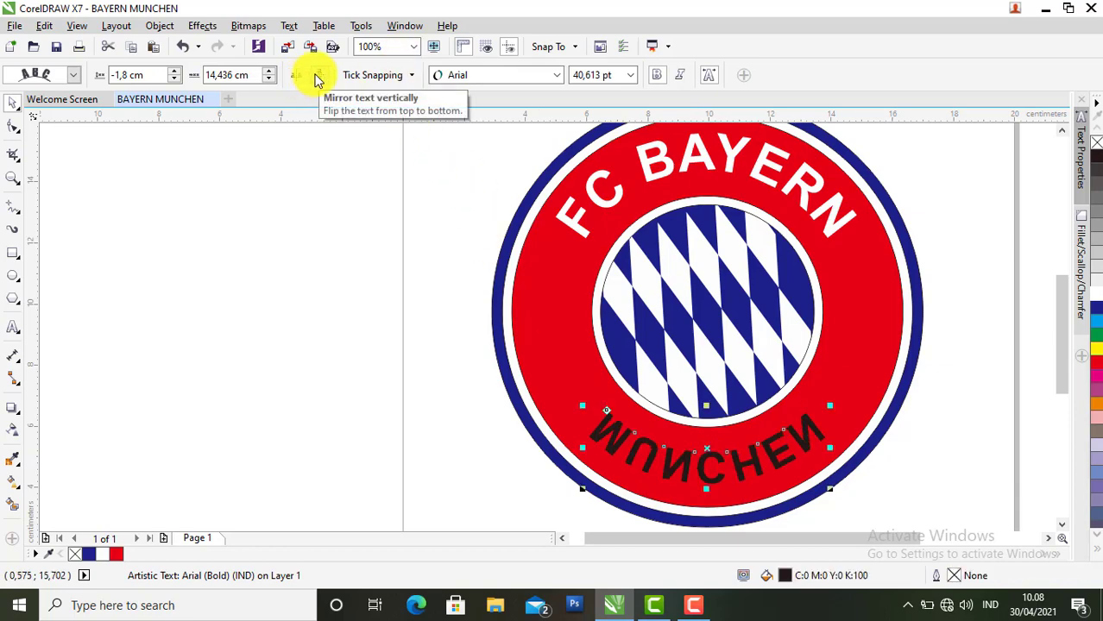
click(317, 75)
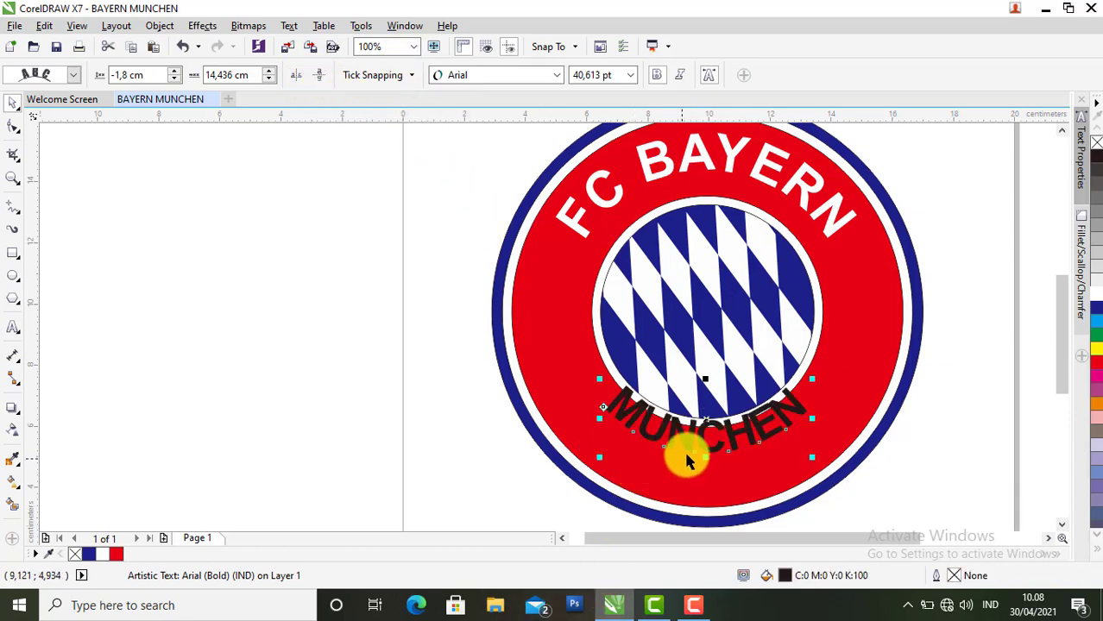
Move the curved MUNCHEN text outward into the lower red ring, at a path distance of -0.6 cm.
scroll(699, 438, up, 2)
drag(704, 438, 709, 485)
scroll(707, 462, down, 2)
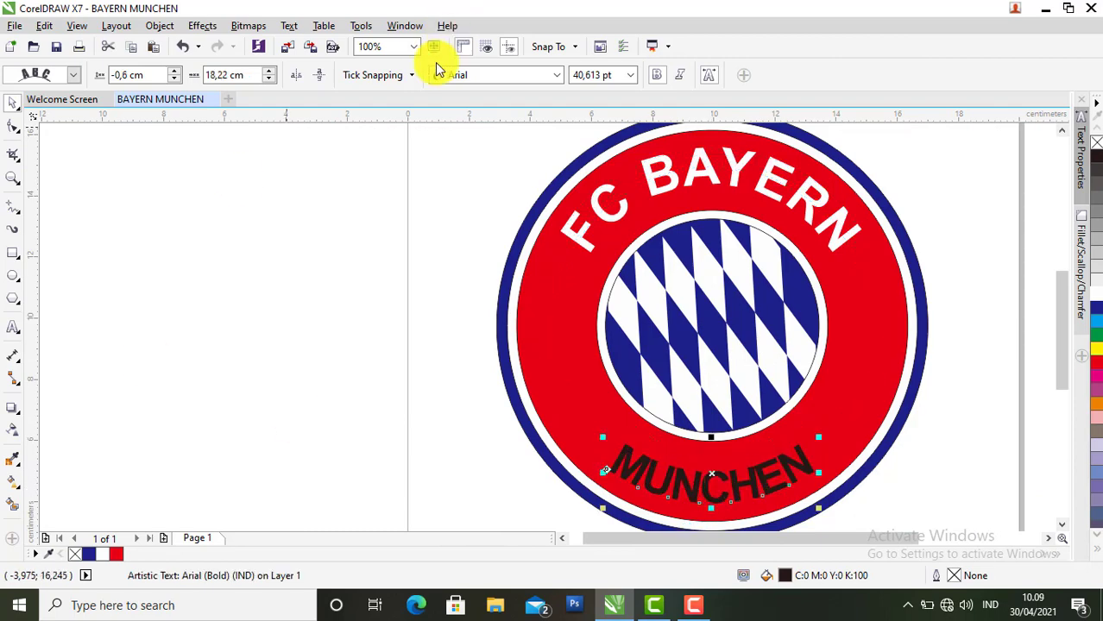
Set the curved MUNCHEN text to 48 pt and readjust its position in the red ring to a -0.6 cm path distance.
click(630, 76)
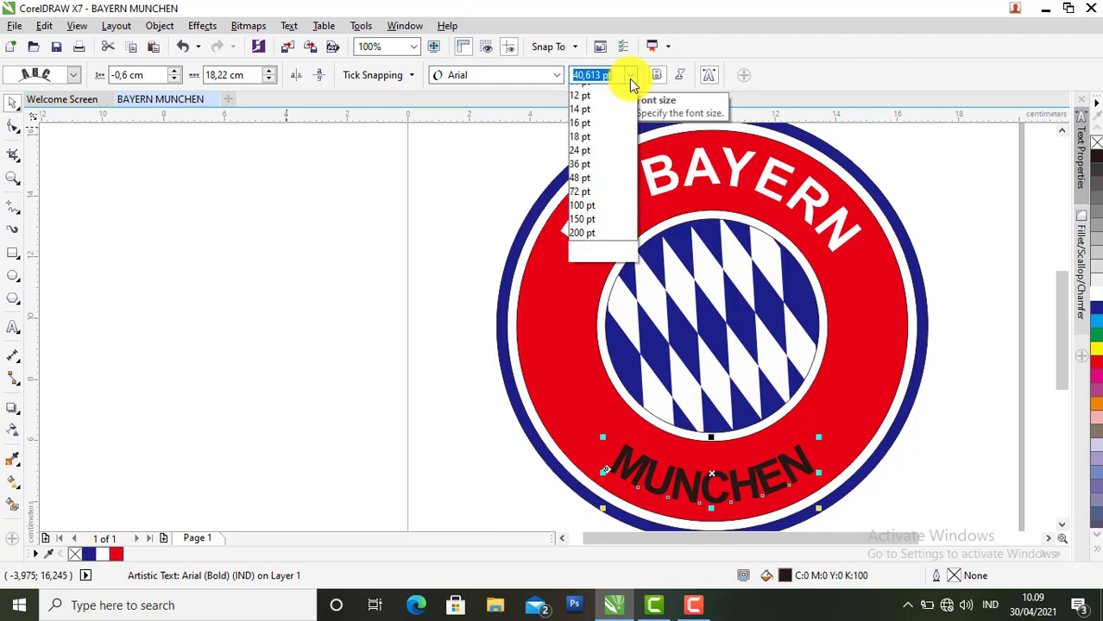
click(590, 258)
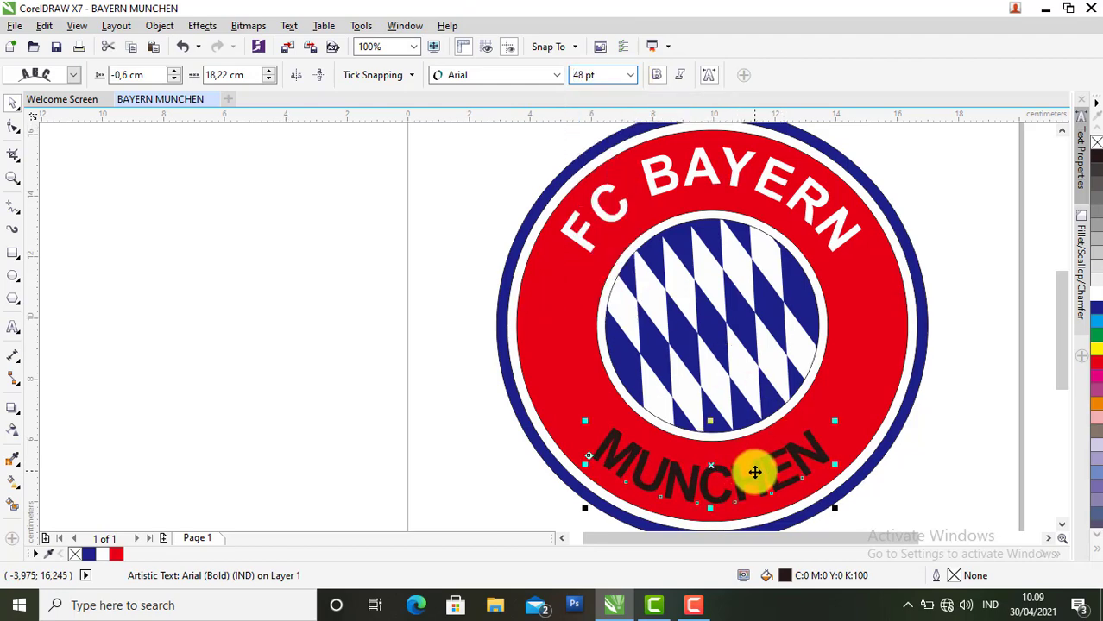
drag(699, 479, 706, 490)
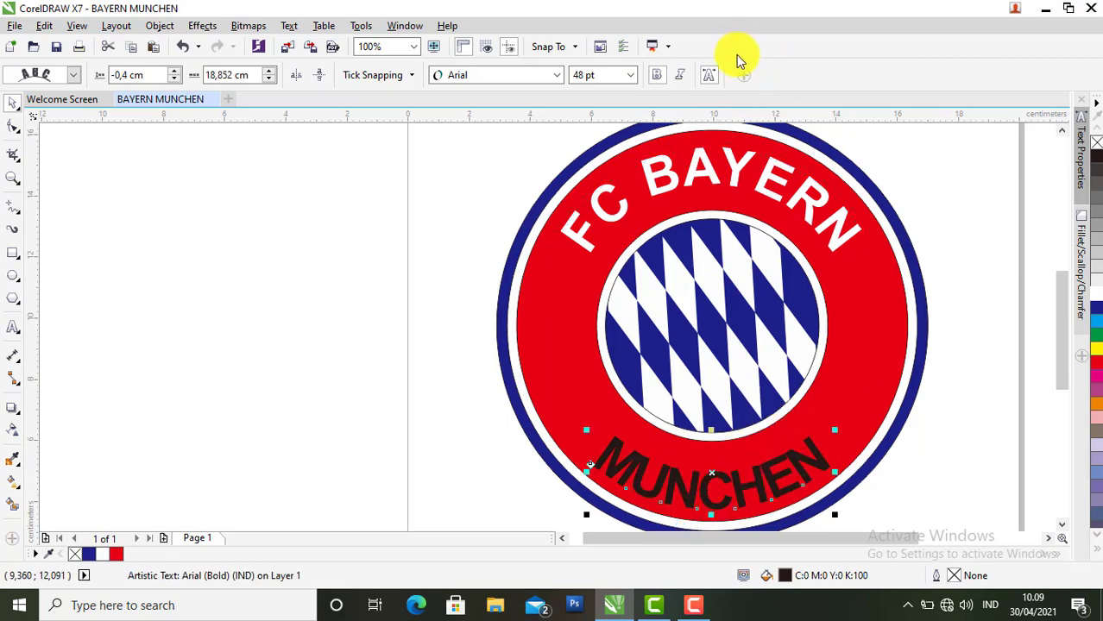
scroll(699, 488, up, 2)
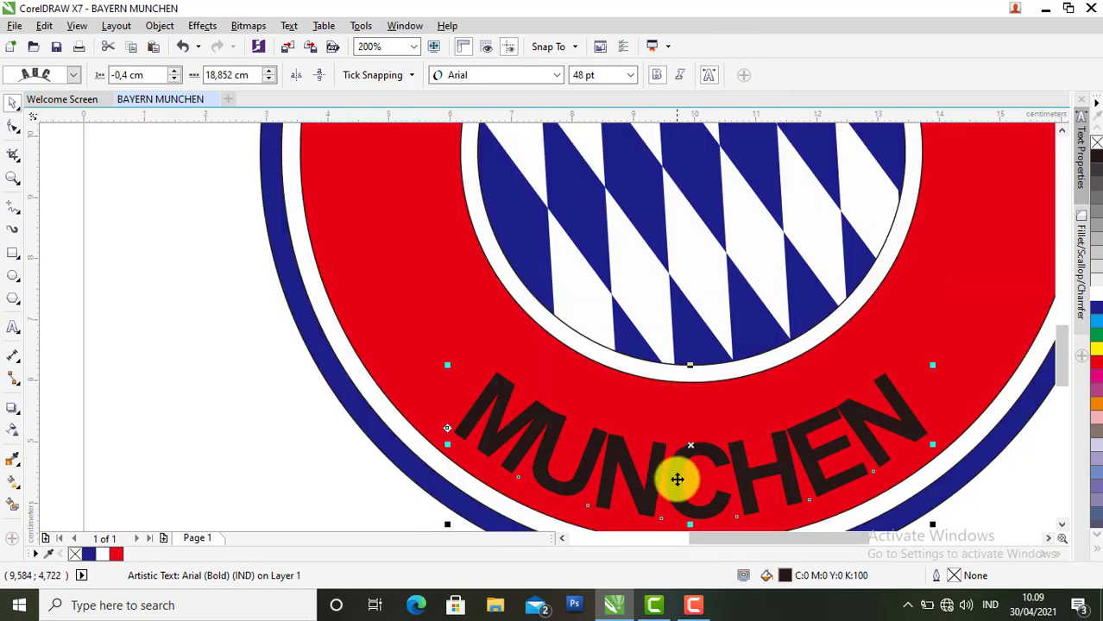
drag(677, 471, 675, 465)
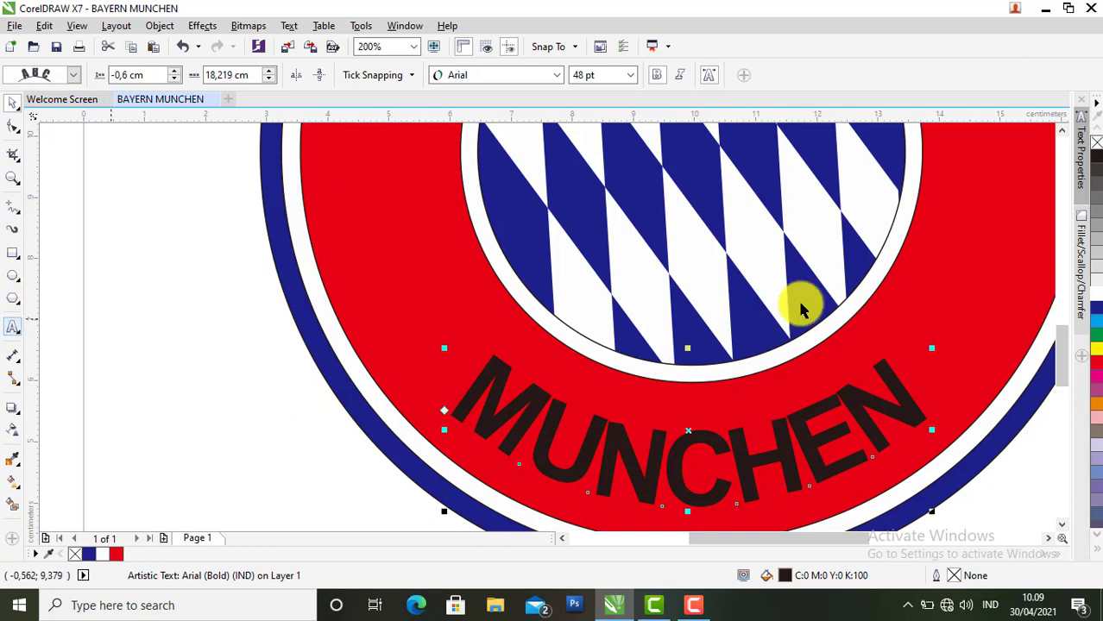
Fill the MUNCHEN text white and set its character spacing to 100%.
click(1092, 292)
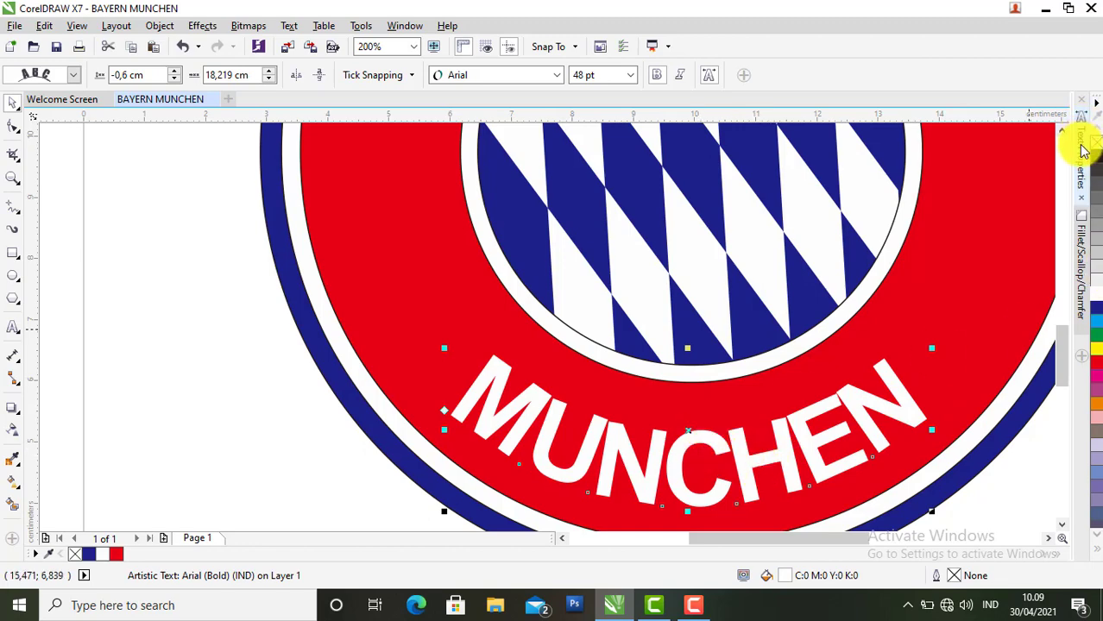
click(1084, 151)
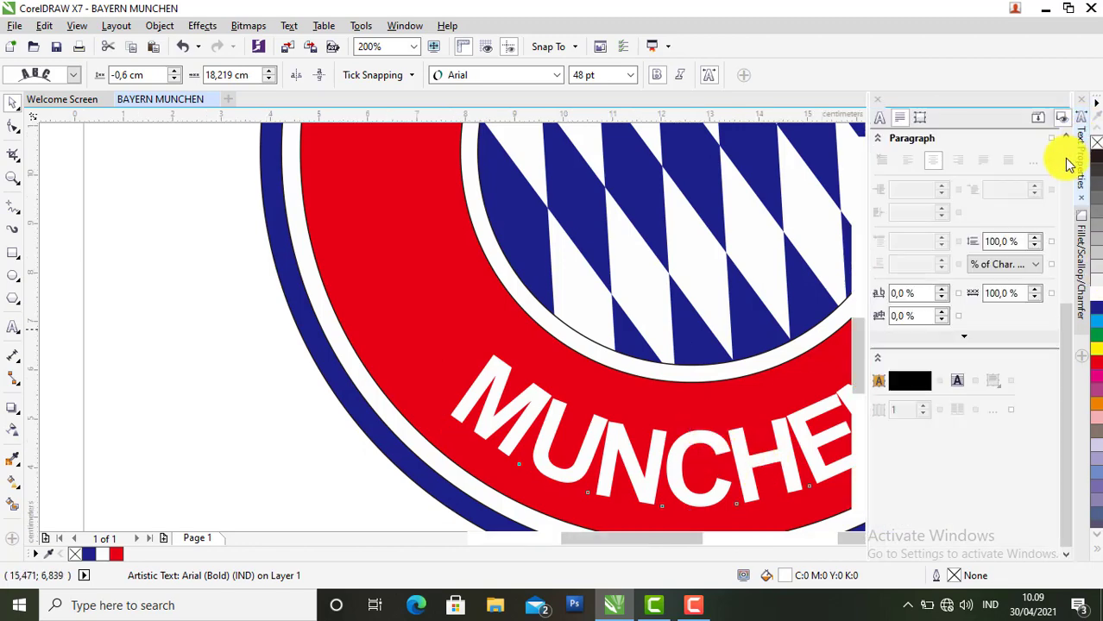
click(910, 294)
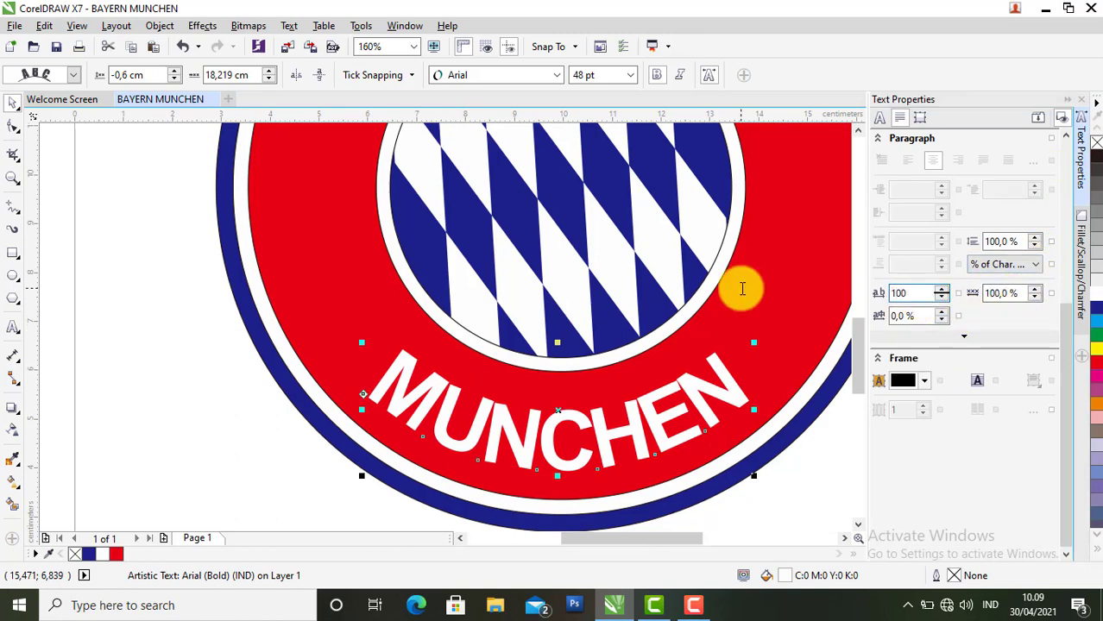
key(Return)
scroll(605, 348, down, 2)
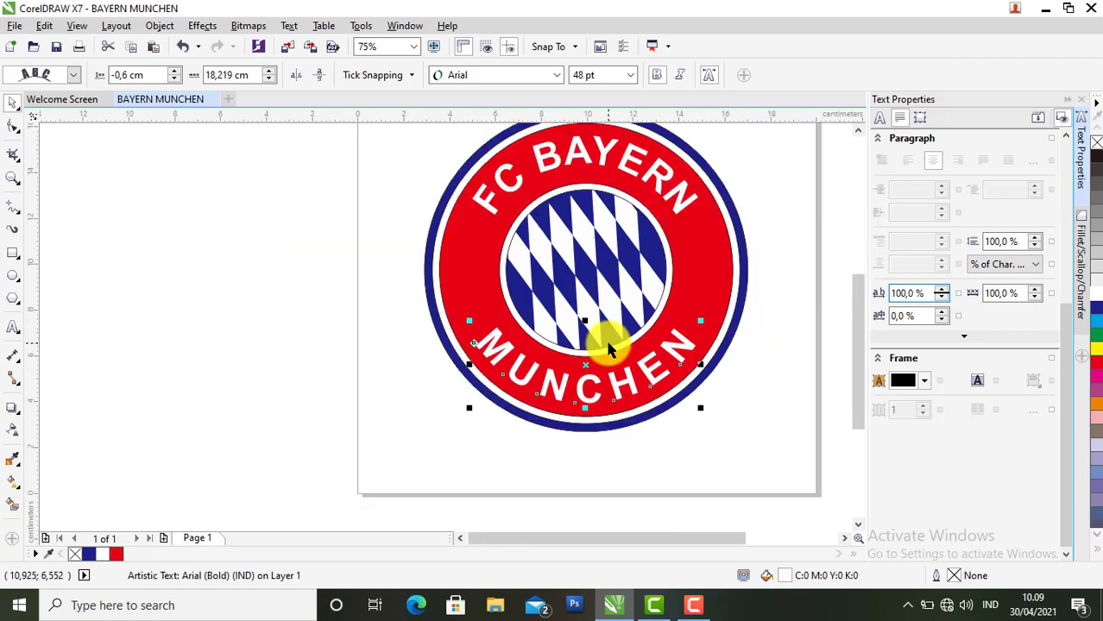
Shift the FC BAYERN text slightly along its path to centre it, keeping the -1.8 cm distance, and deselect it.
click(648, 181)
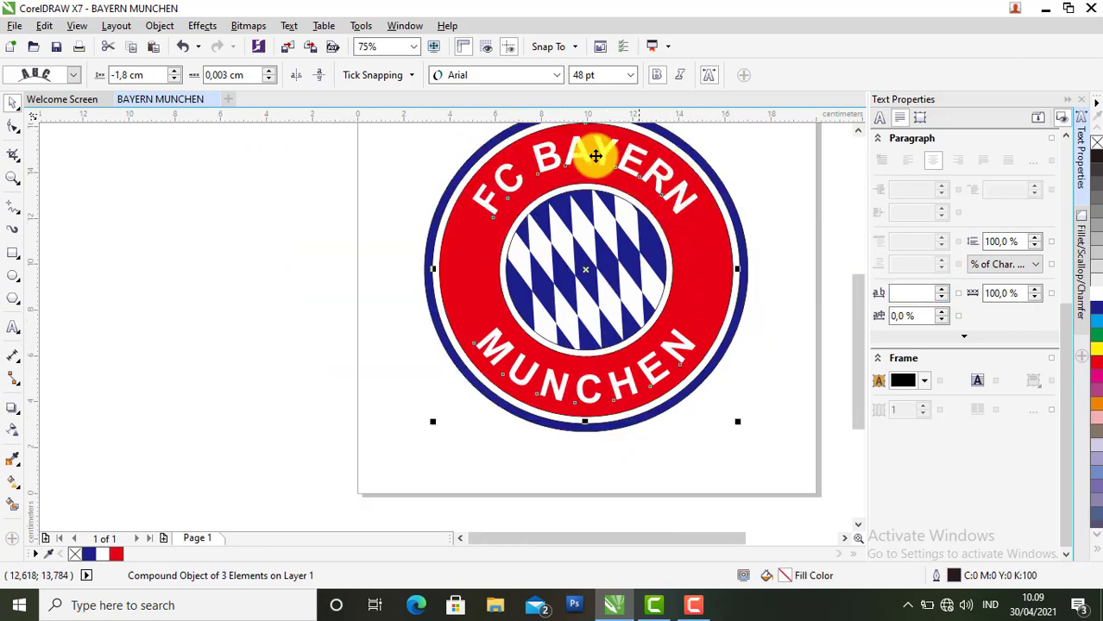
scroll(558, 157, up, 2)
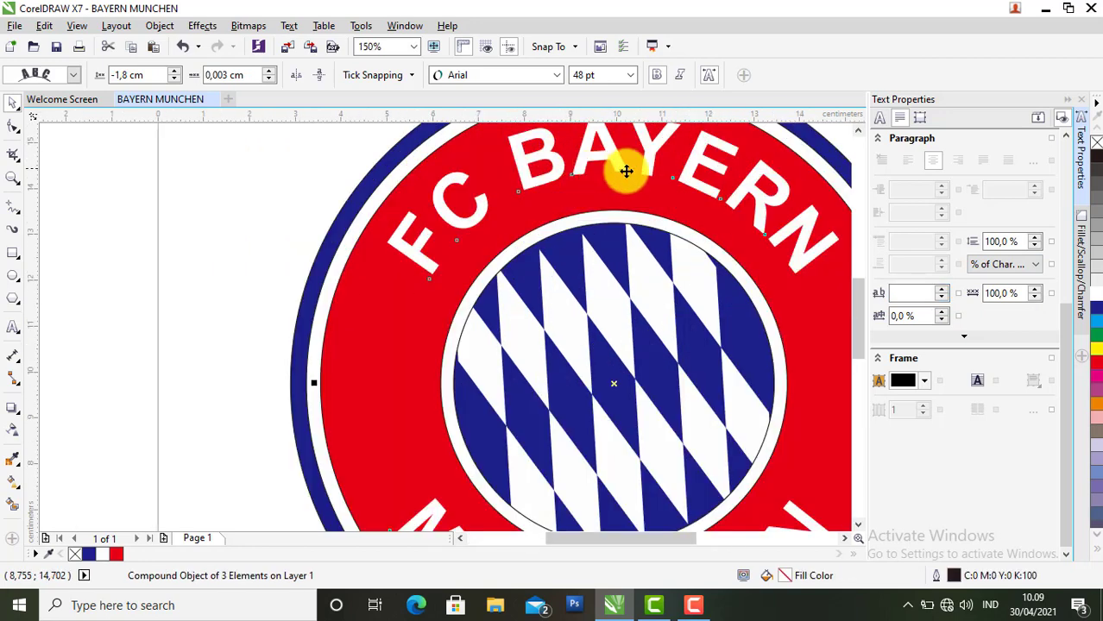
mouse_move(612, 164)
mouse_down()
mouse_move(616, 174)
mouse_move(616, 164)
mouse_up()
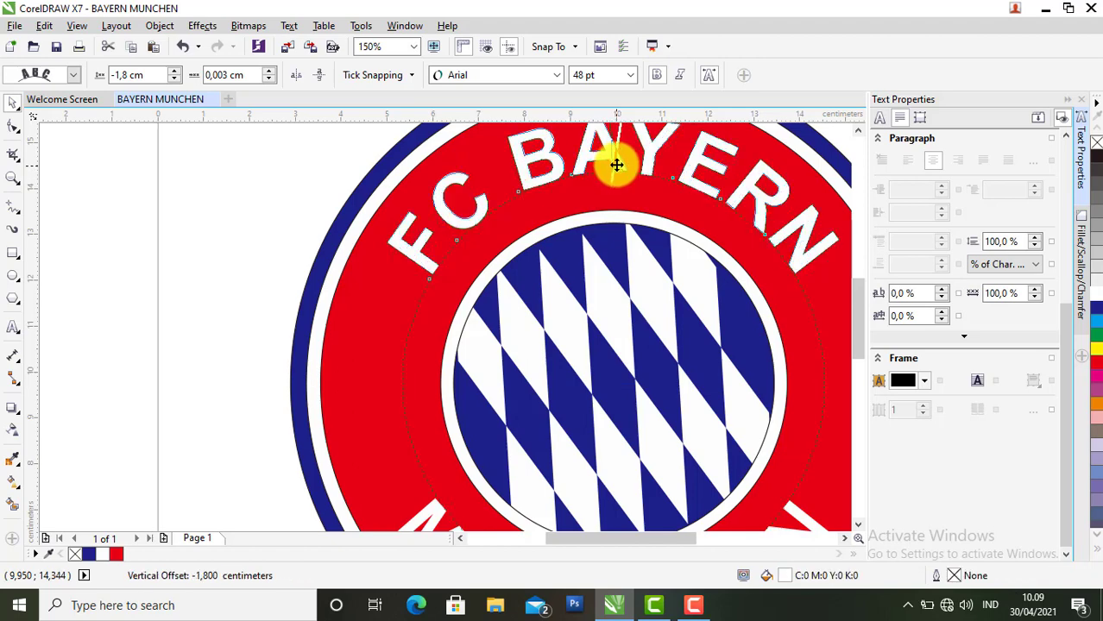
scroll(617, 163, down, 2)
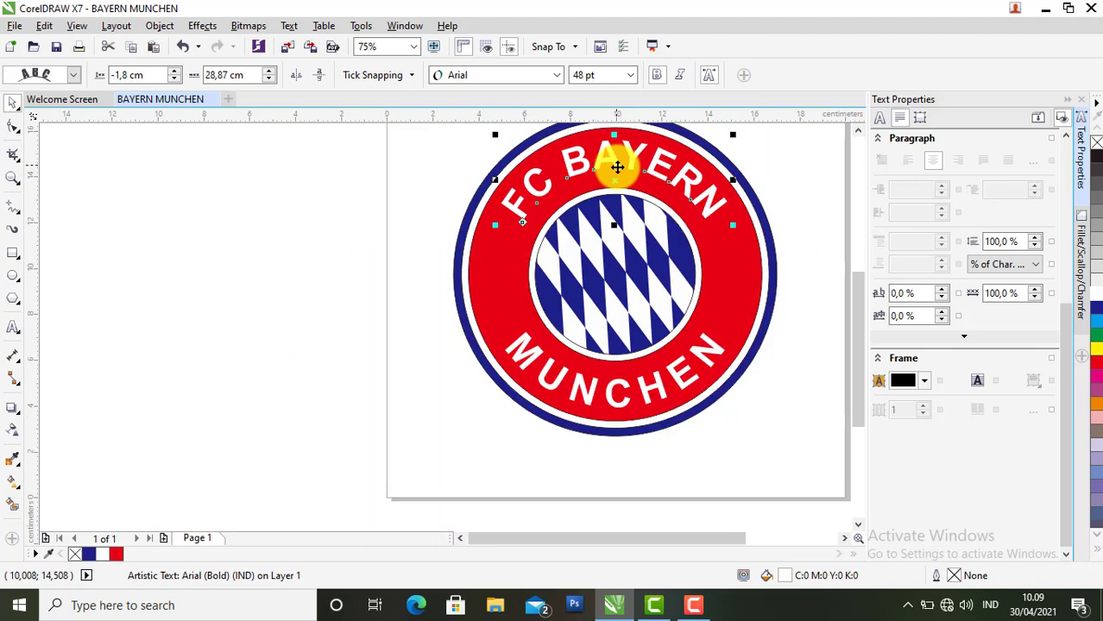
click(813, 229)
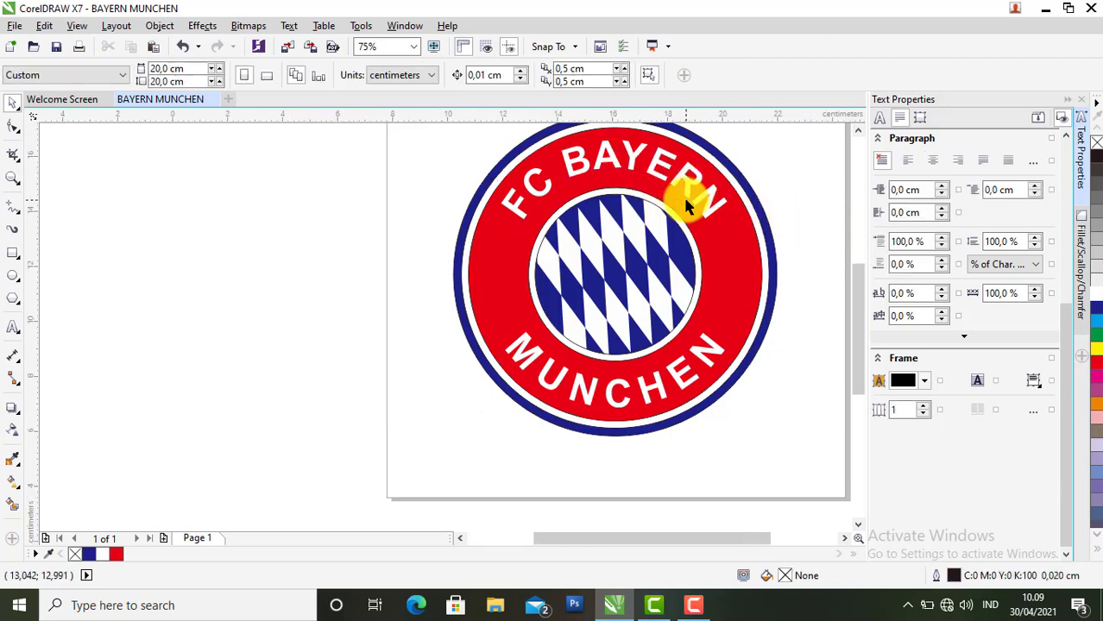
Remove the outline from every object in the logo, deselect everything and show the finished artwork in full-screen preview.
scroll(510, 201, up, 1)
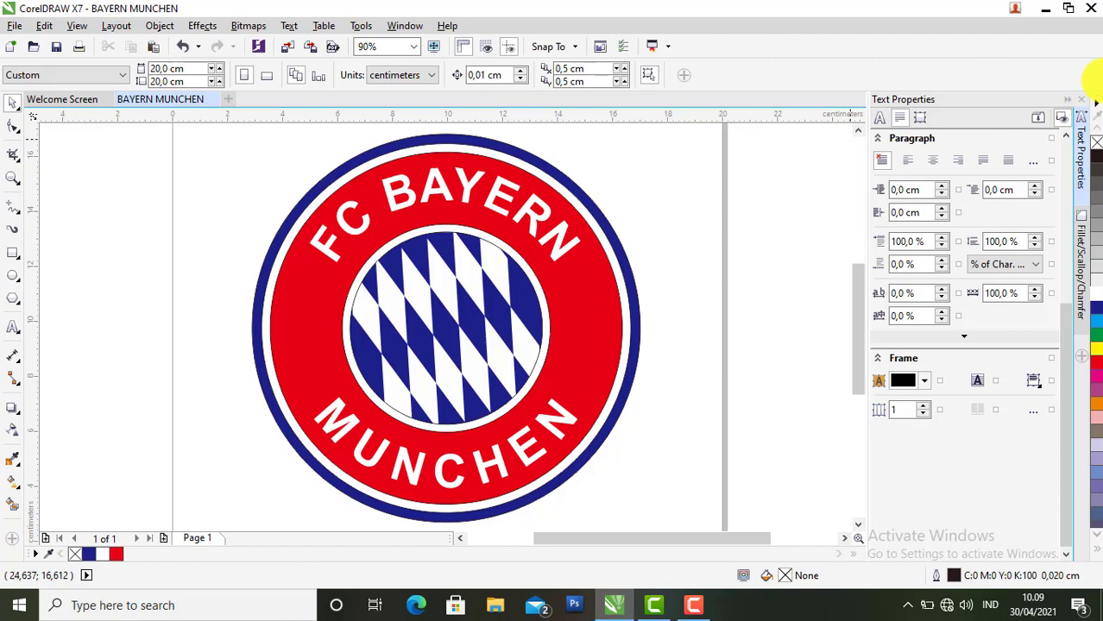
click(1067, 100)
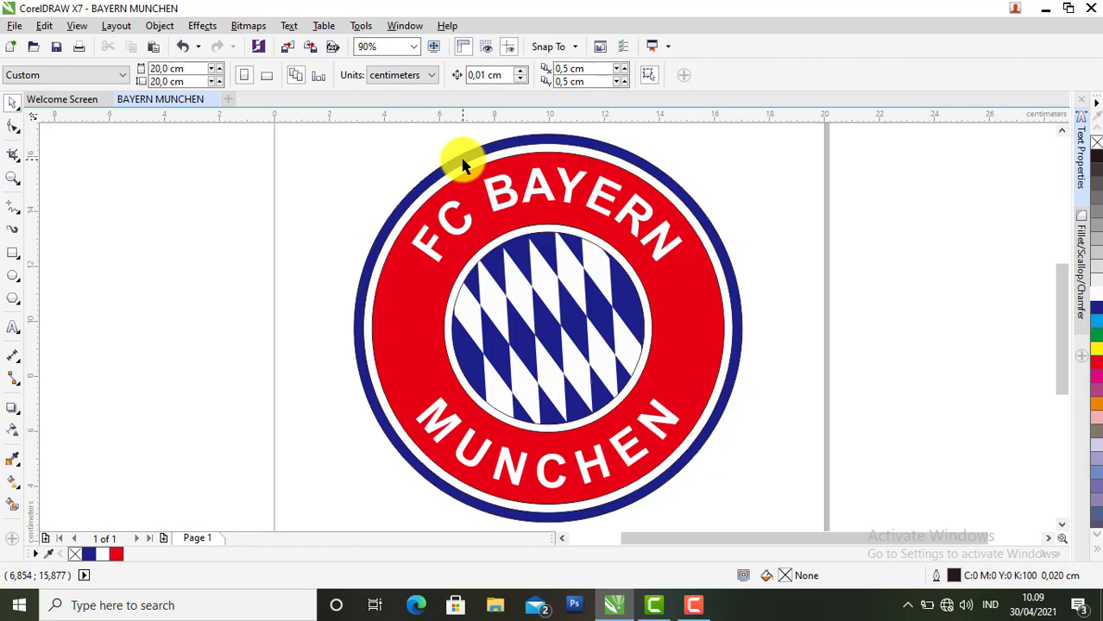
key(ctrl+a)
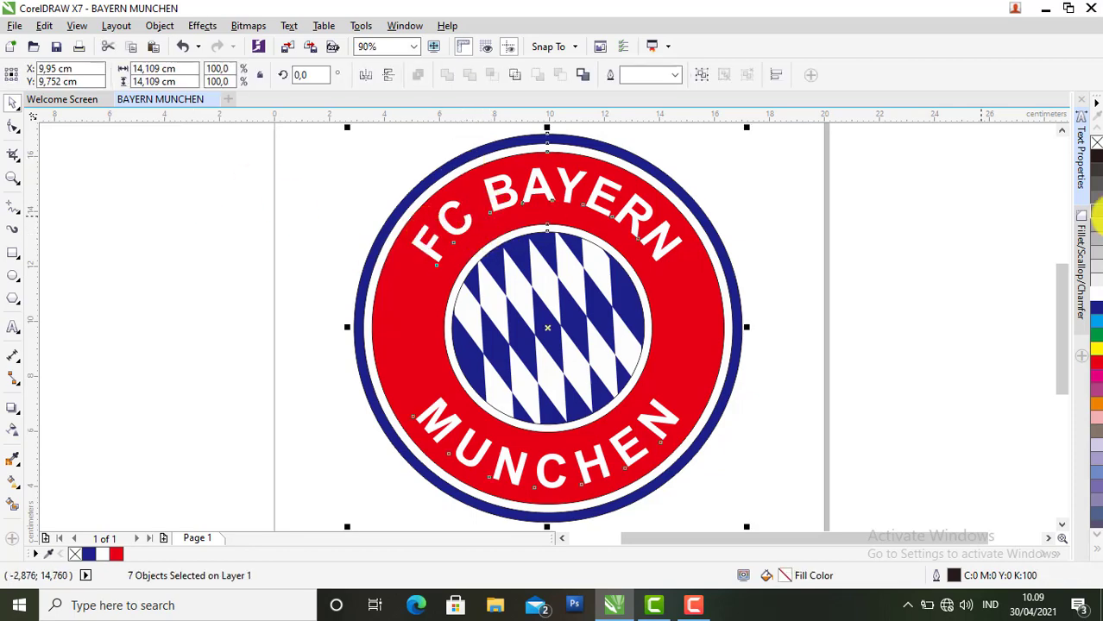
right_click(1095, 141)
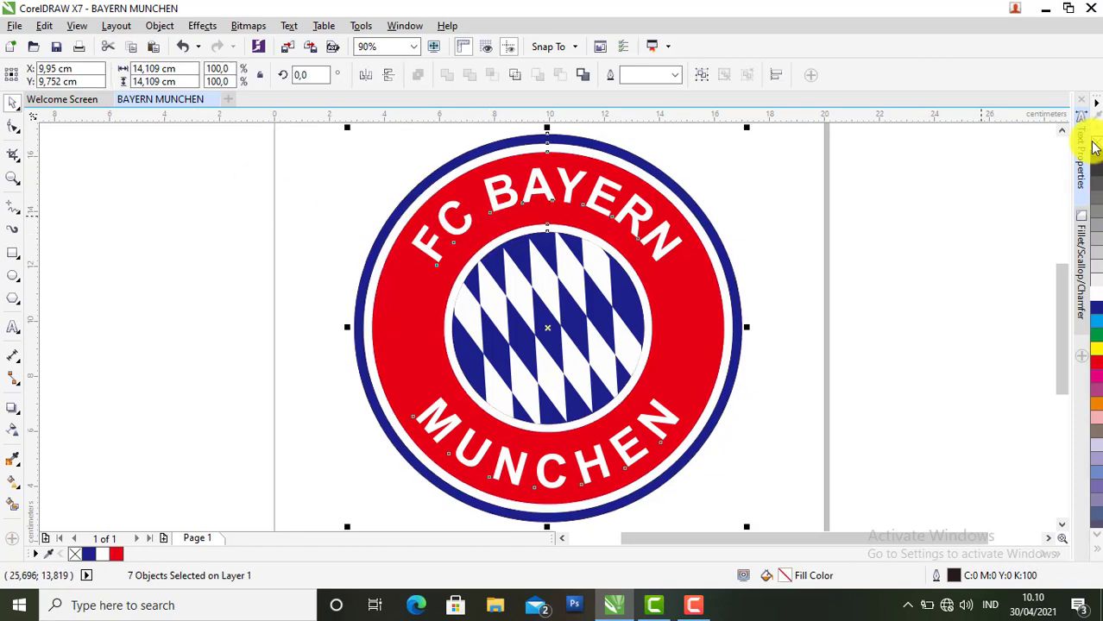
click(798, 249)
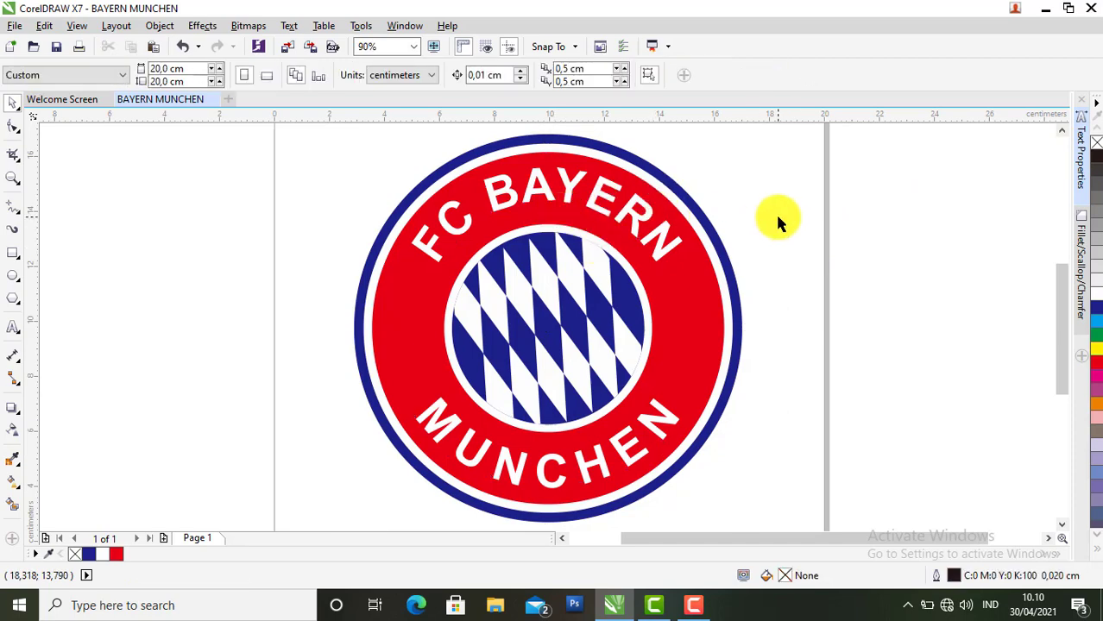
click(433, 45)
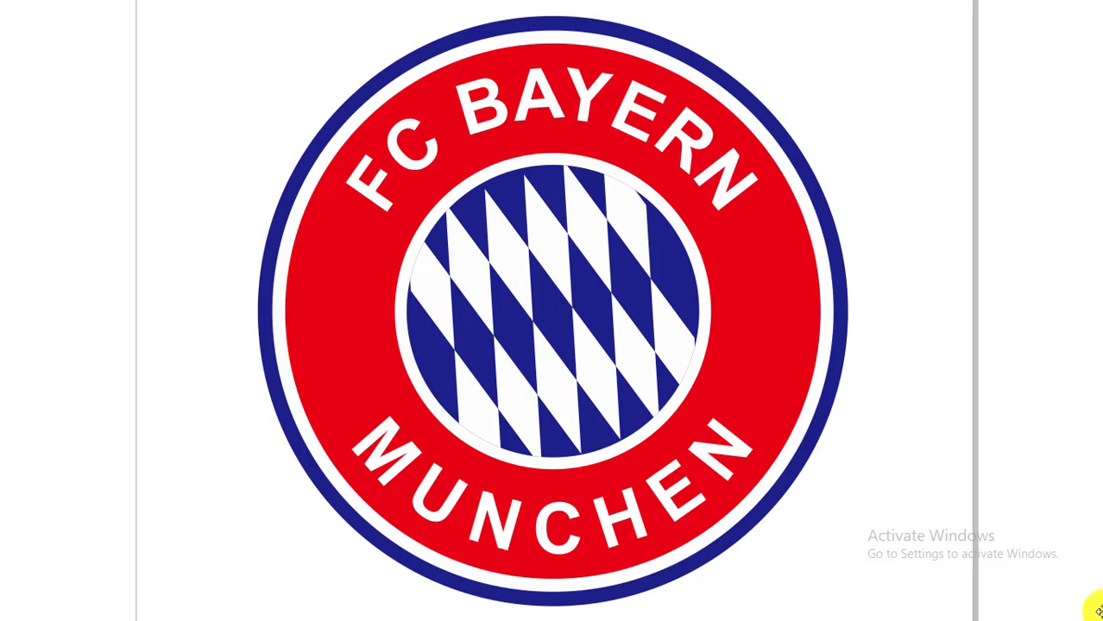